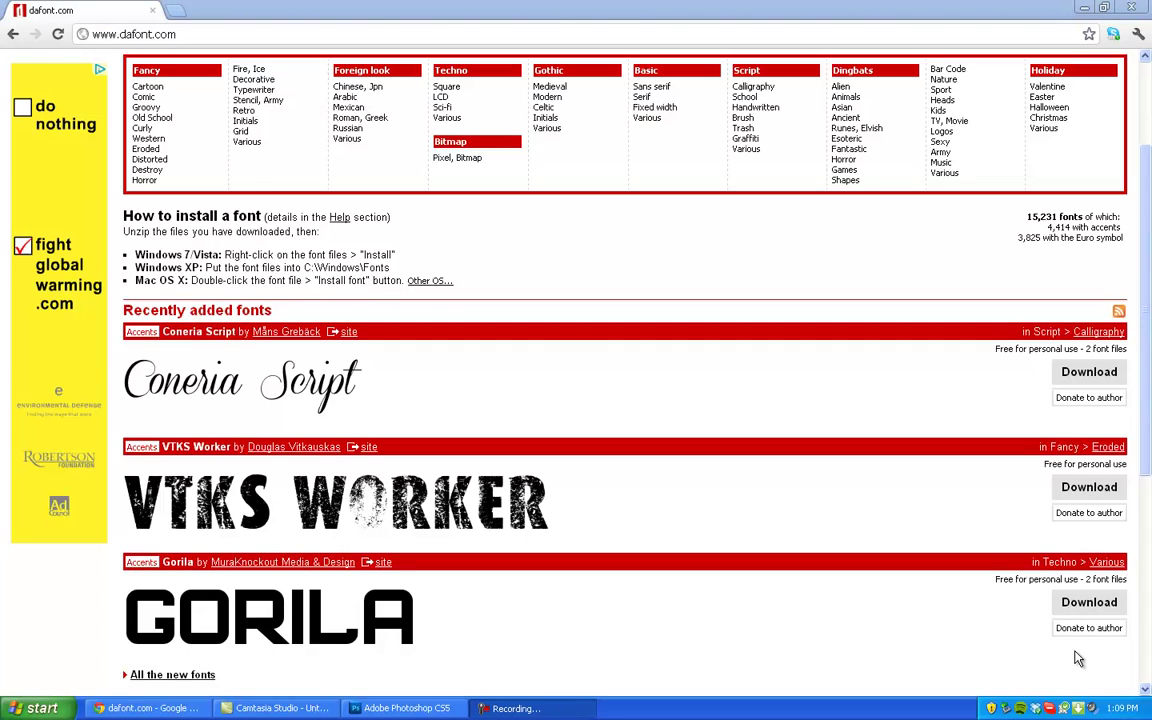
Scroll around the DaFont page and briefly select the dafont.com address
scroll(1150, 328, up, 3)
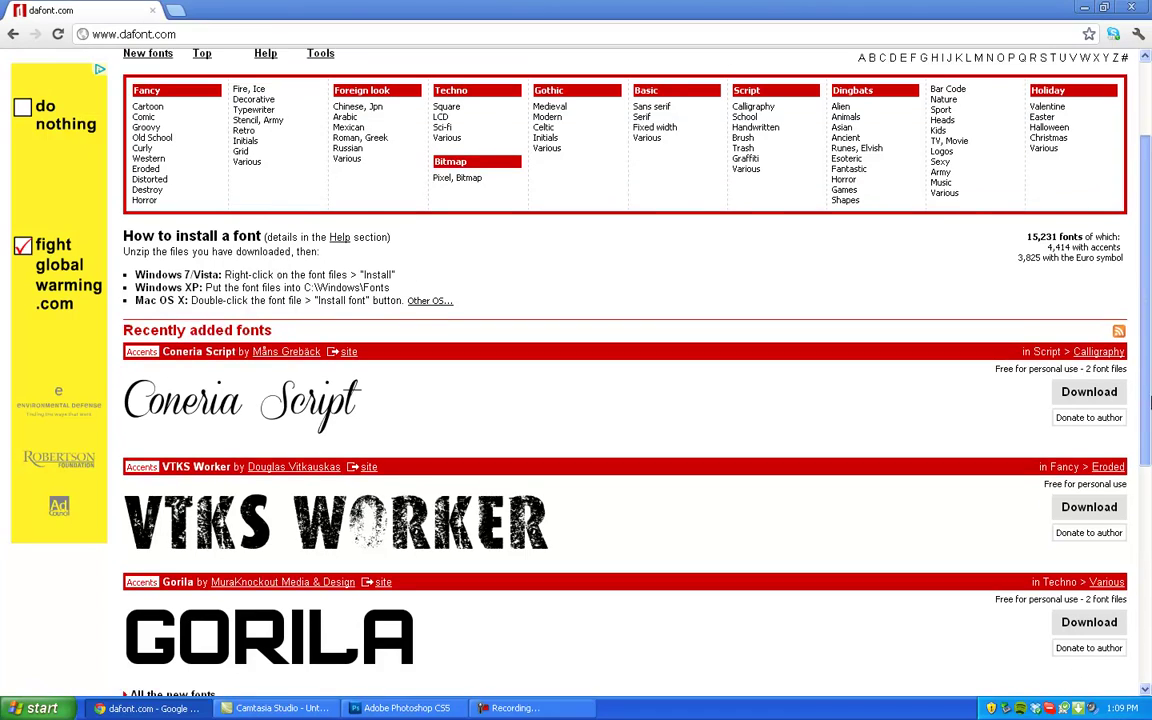
scroll(1149, 289, down, 3)
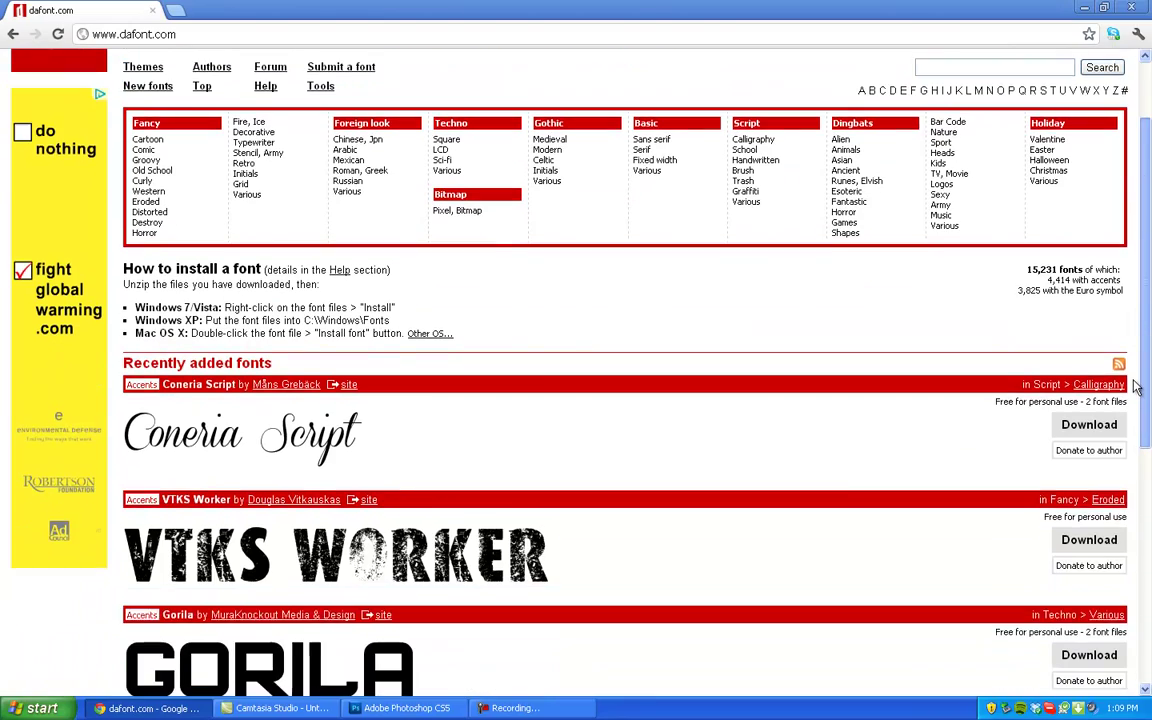
scroll(1068, 498, up, 3)
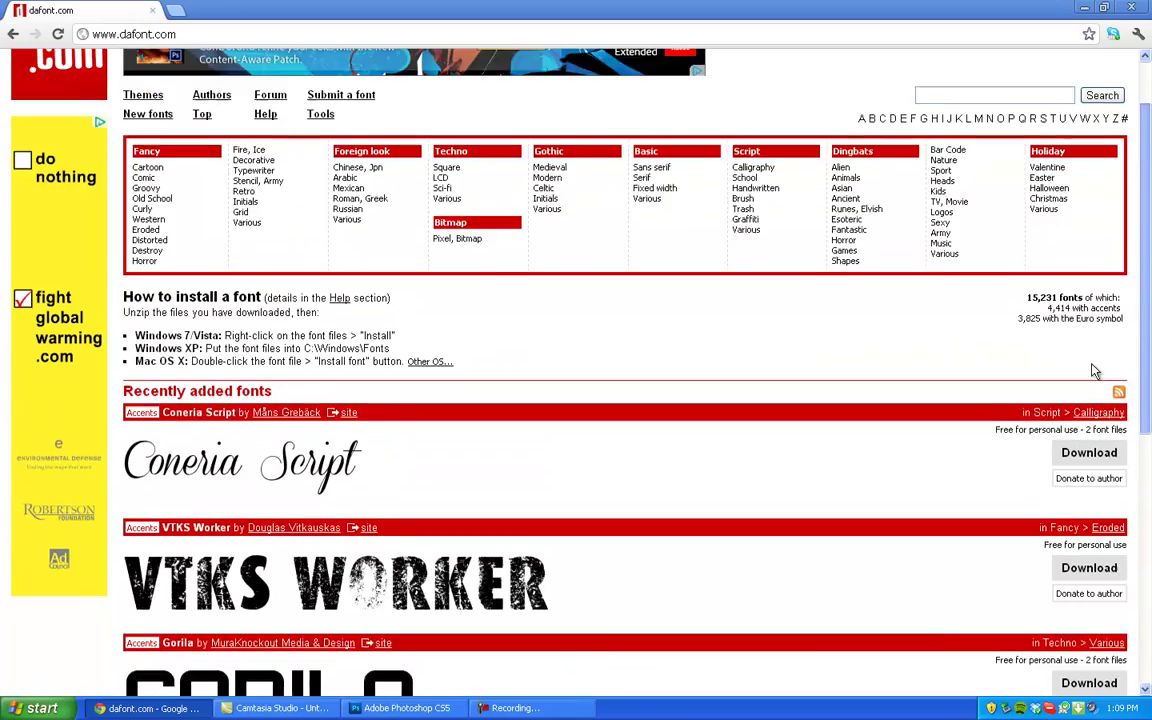
scroll(1094, 430, down, 5)
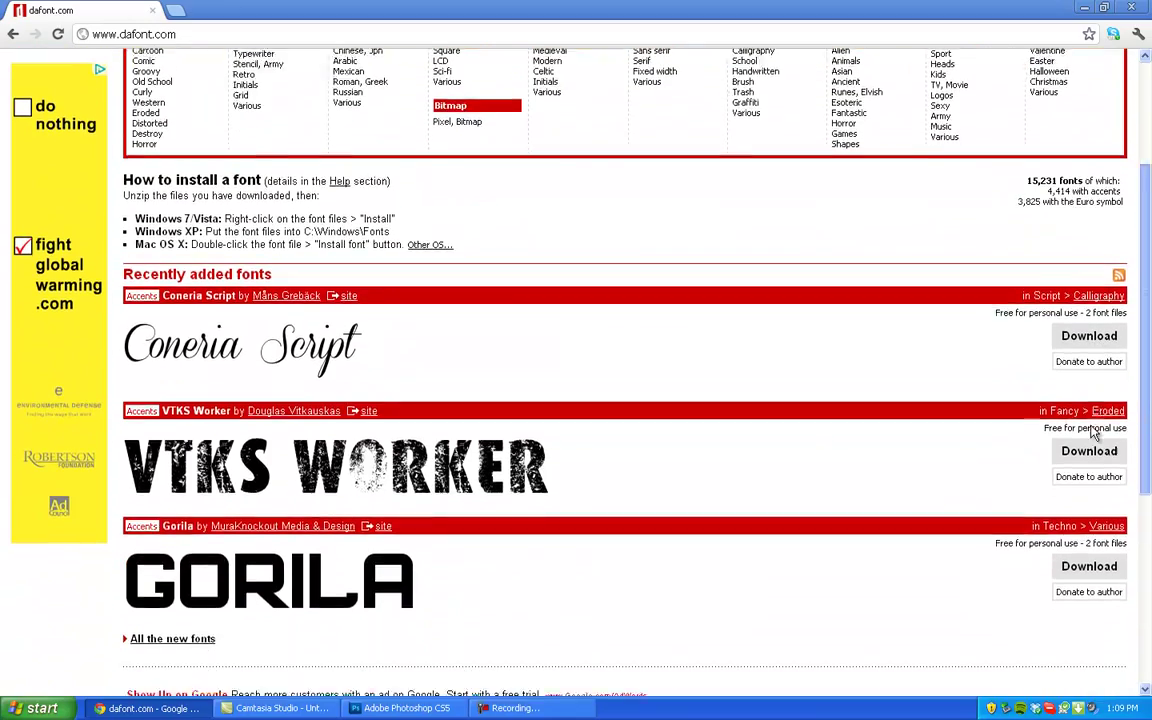
scroll(1094, 500, up, 3)
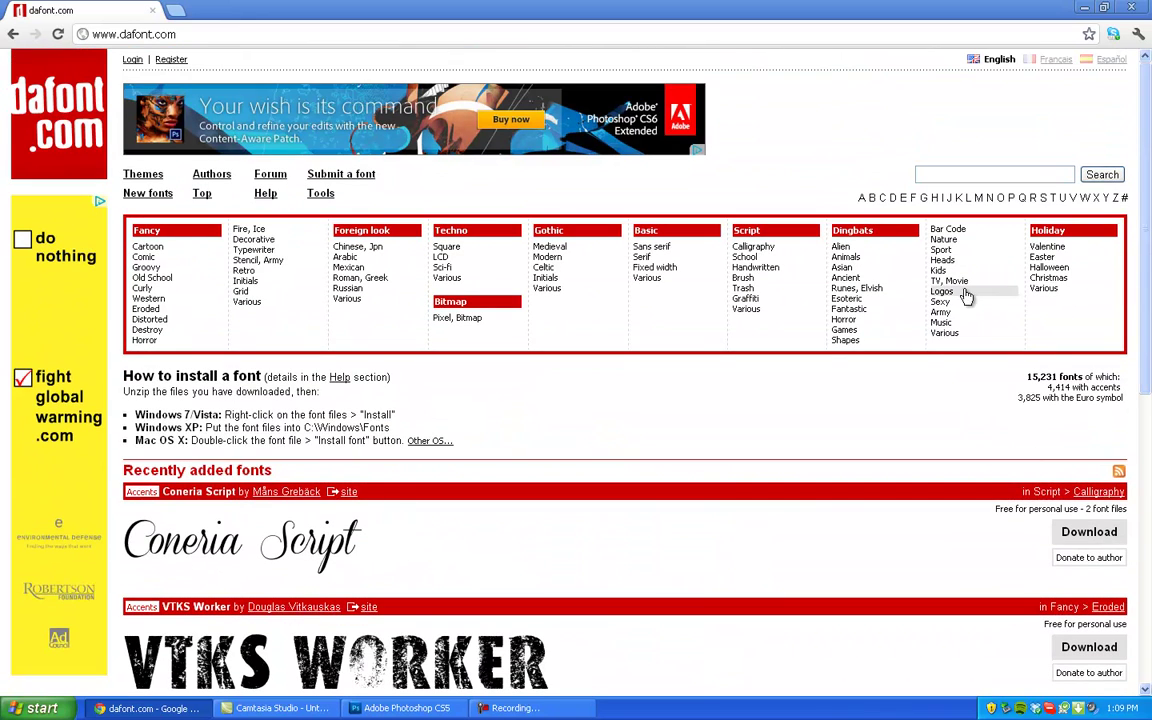
click(150, 34)
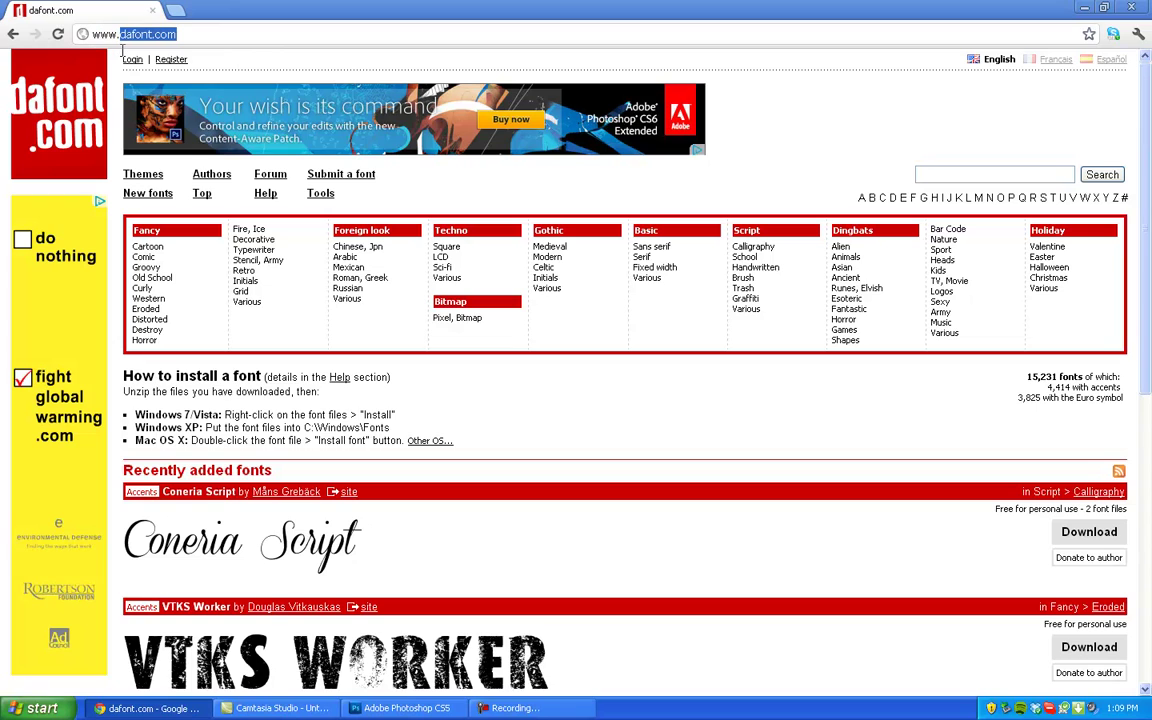
click(186, 34)
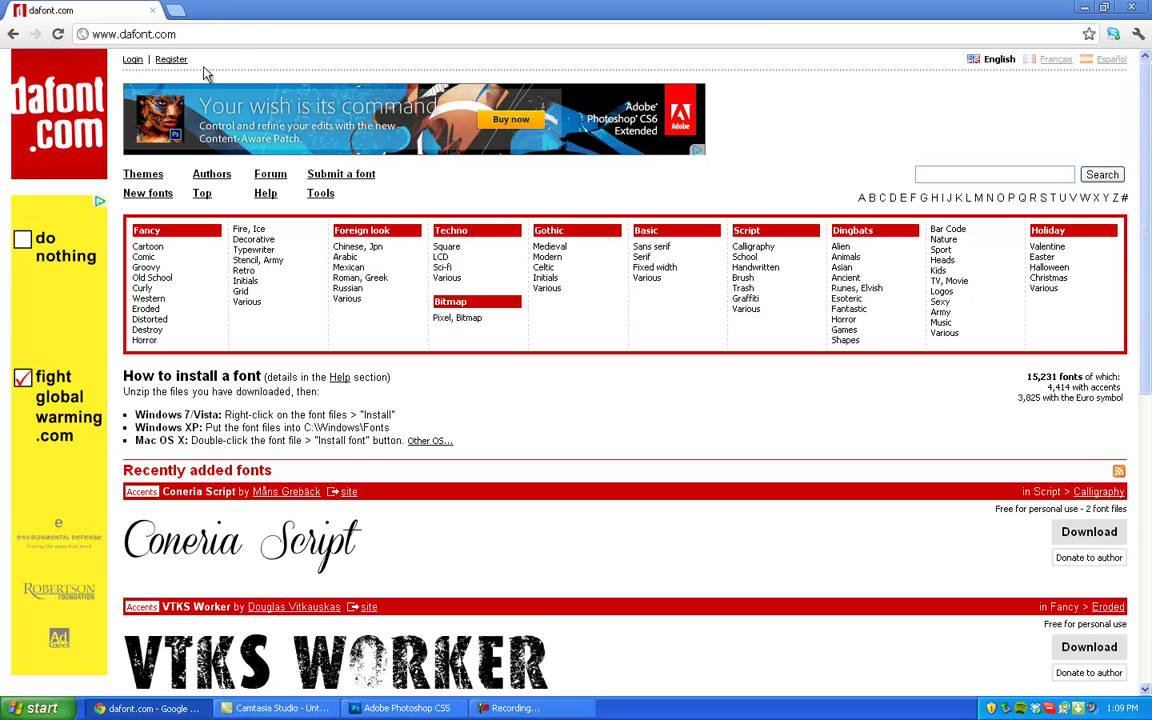
scroll(337, 314, down, 3)
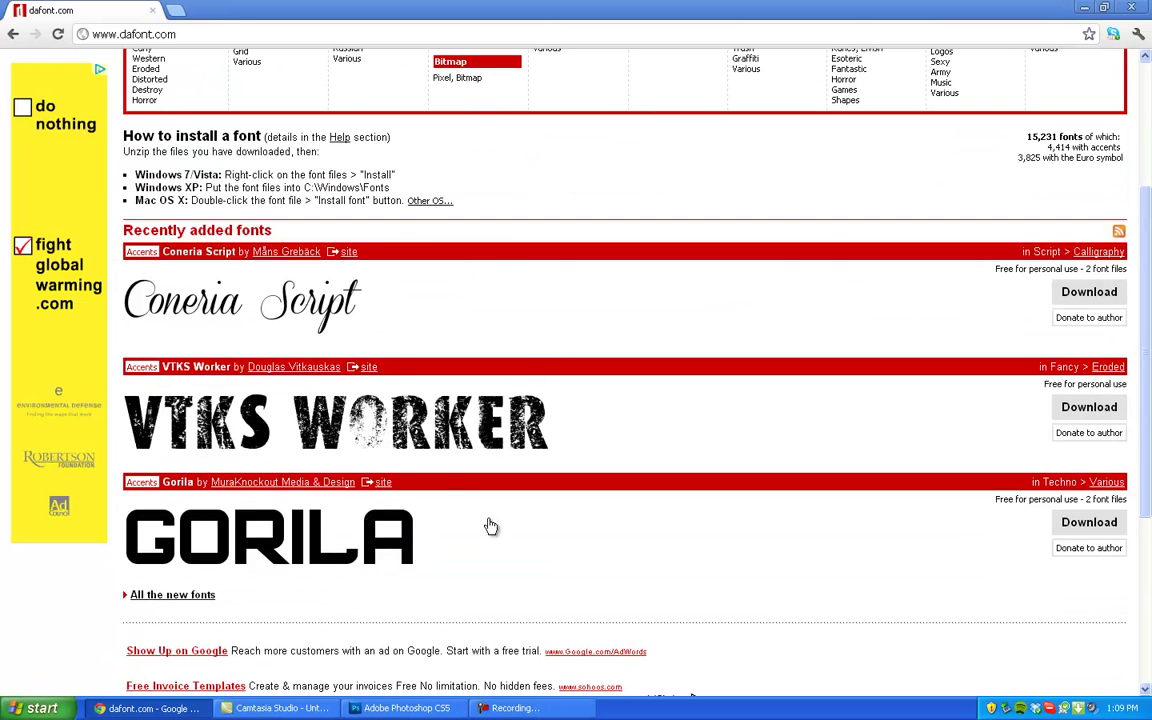
scroll(539, 314, up, 3)
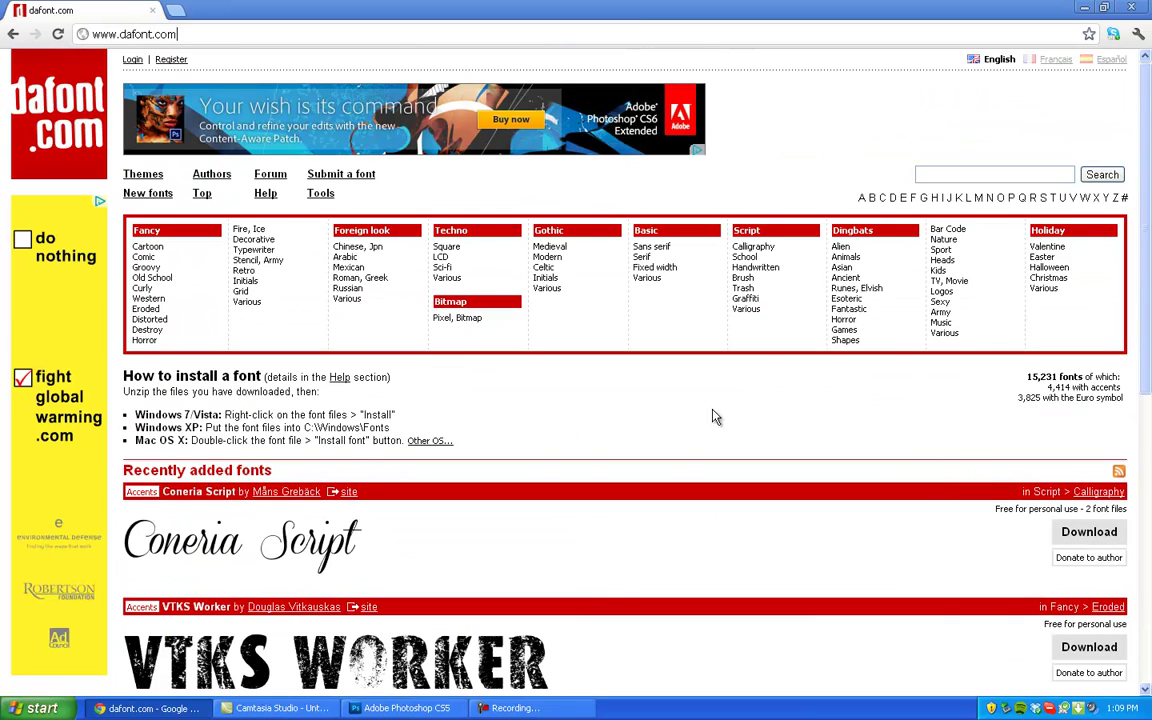
scroll(661, 399, down, 3)
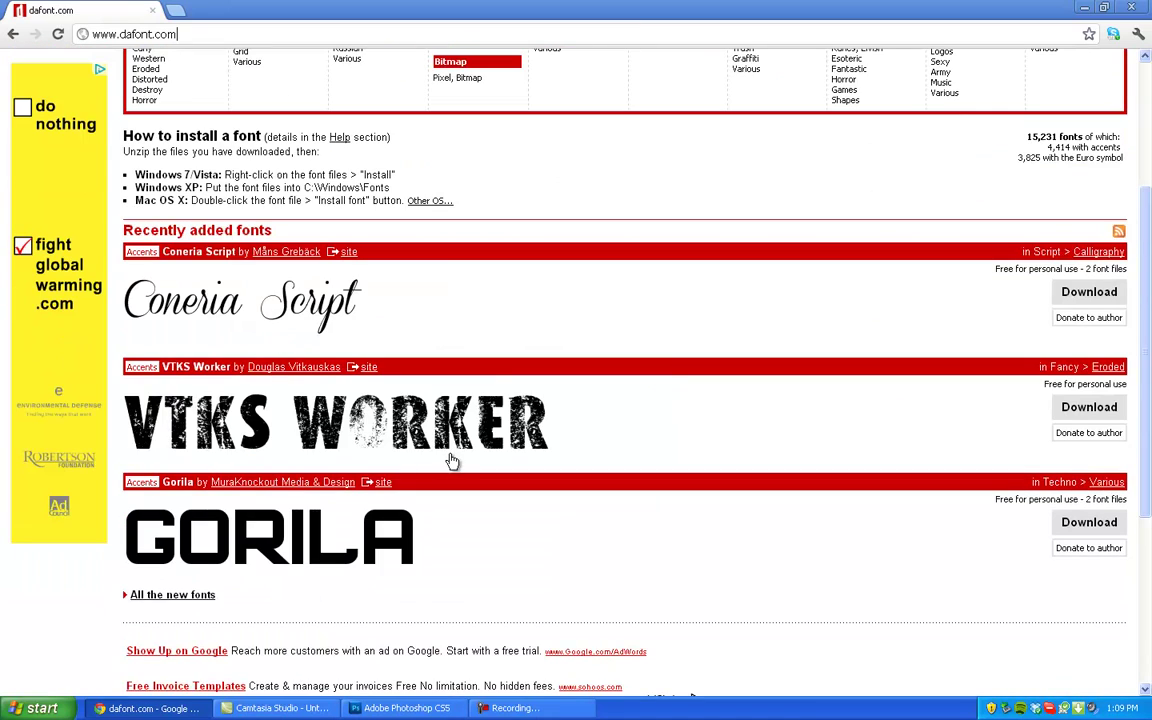
scroll(452, 463, up, 3)
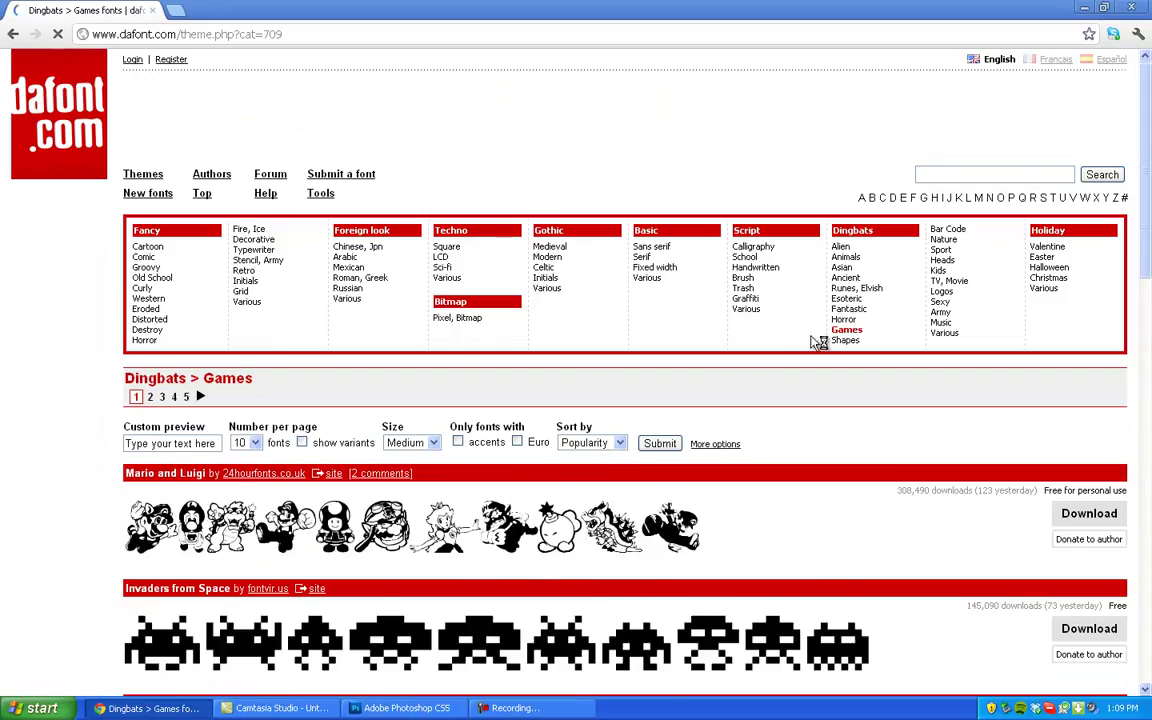
Browse the font listings and open the Dingbats > Bar Code category
scroll(810, 338, down, 5)
scroll(405, 437, down, 2)
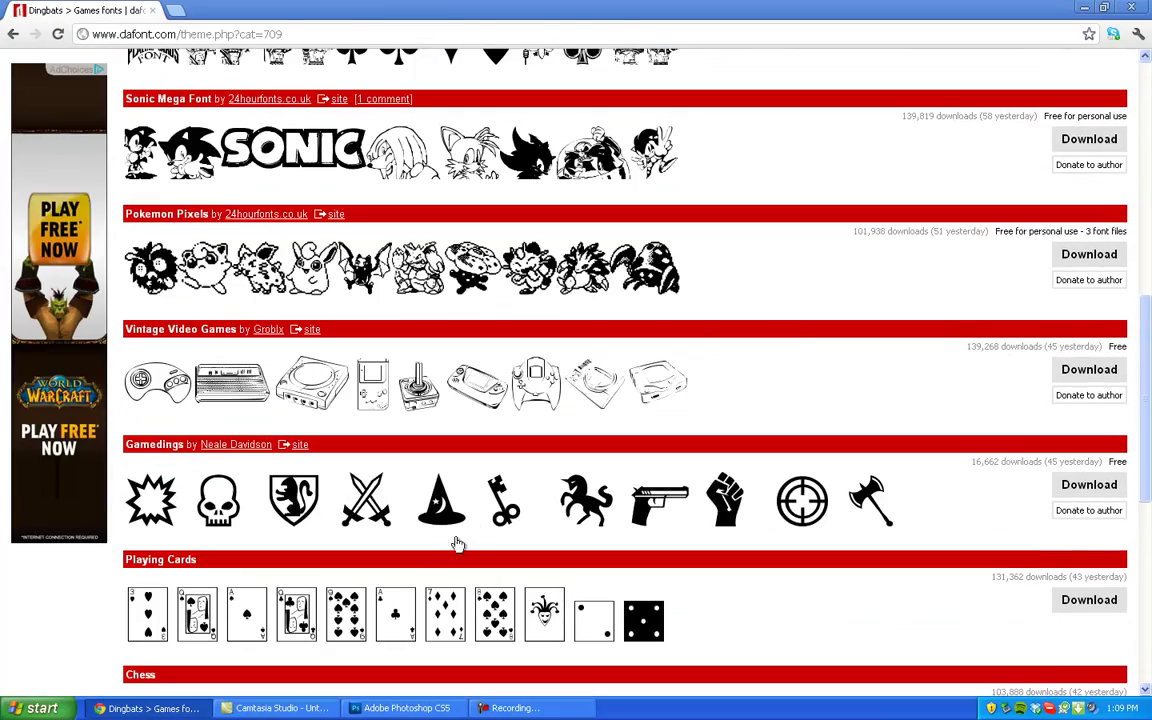
scroll(407, 455, down, 5)
scroll(410, 440, up, 9)
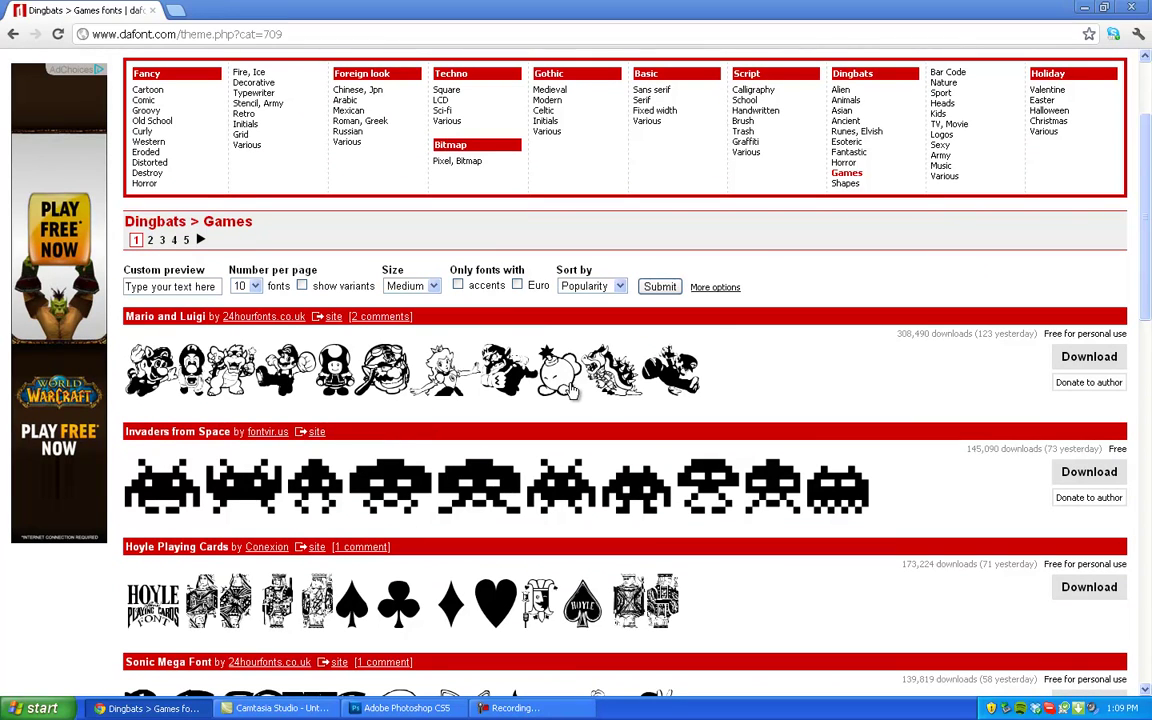
scroll(573, 390, down, 3)
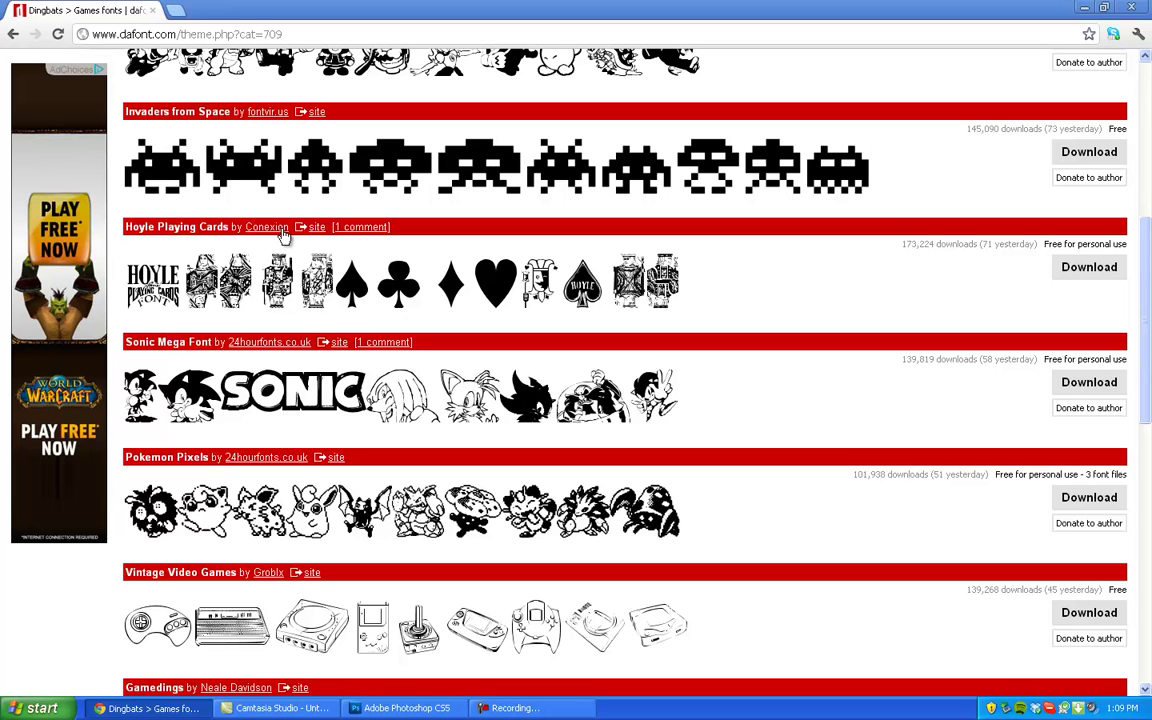
scroll(297, 260, down, 2)
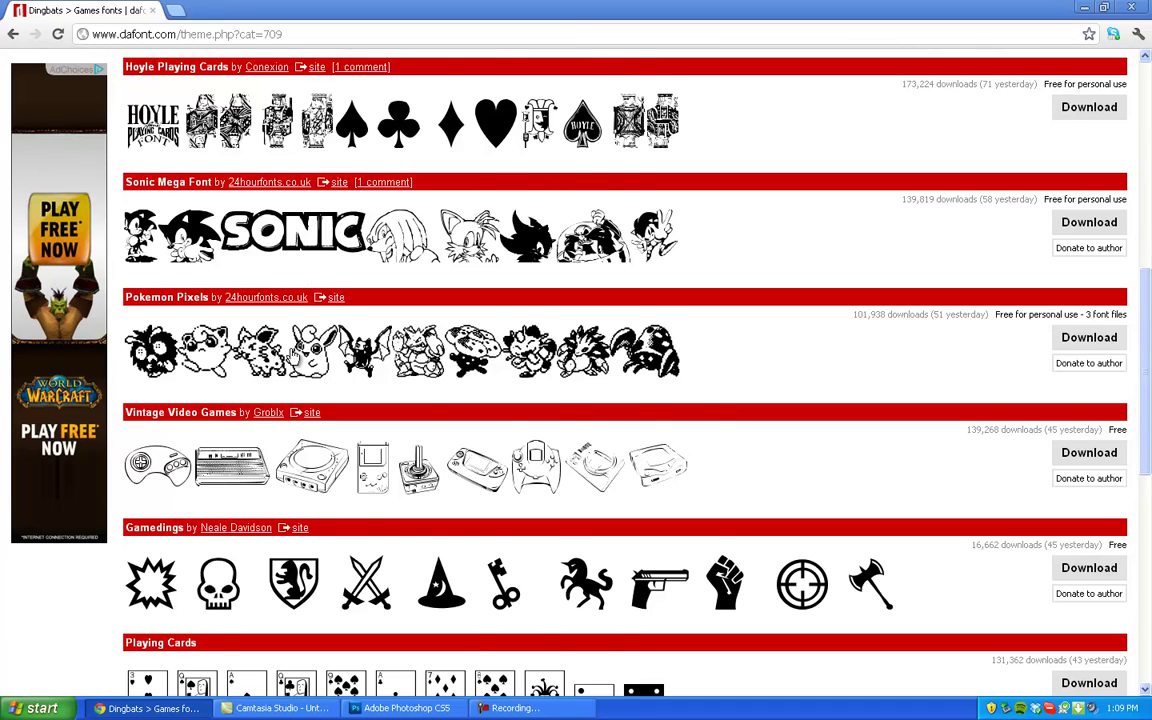
scroll(300, 312, down, 3)
scroll(577, 425, up, 7)
scroll(577, 425, up, 2)
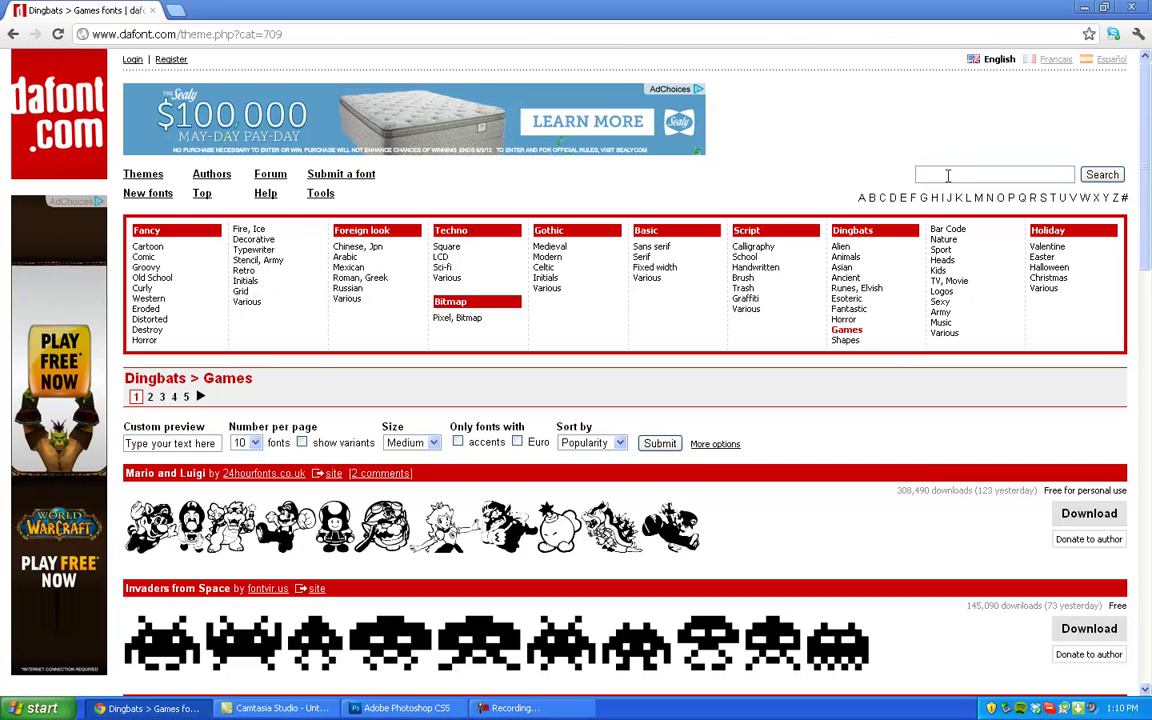
click(948, 229)
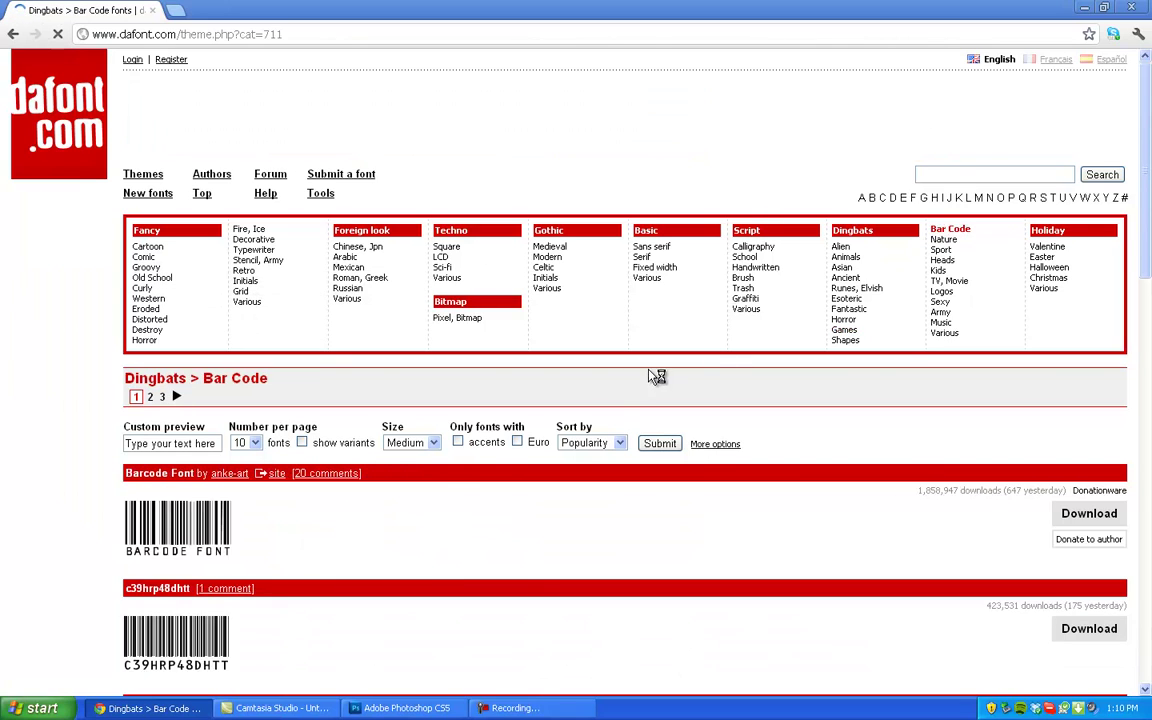
scroll(386, 404, down, 2)
scroll(381, 399, up, 2)
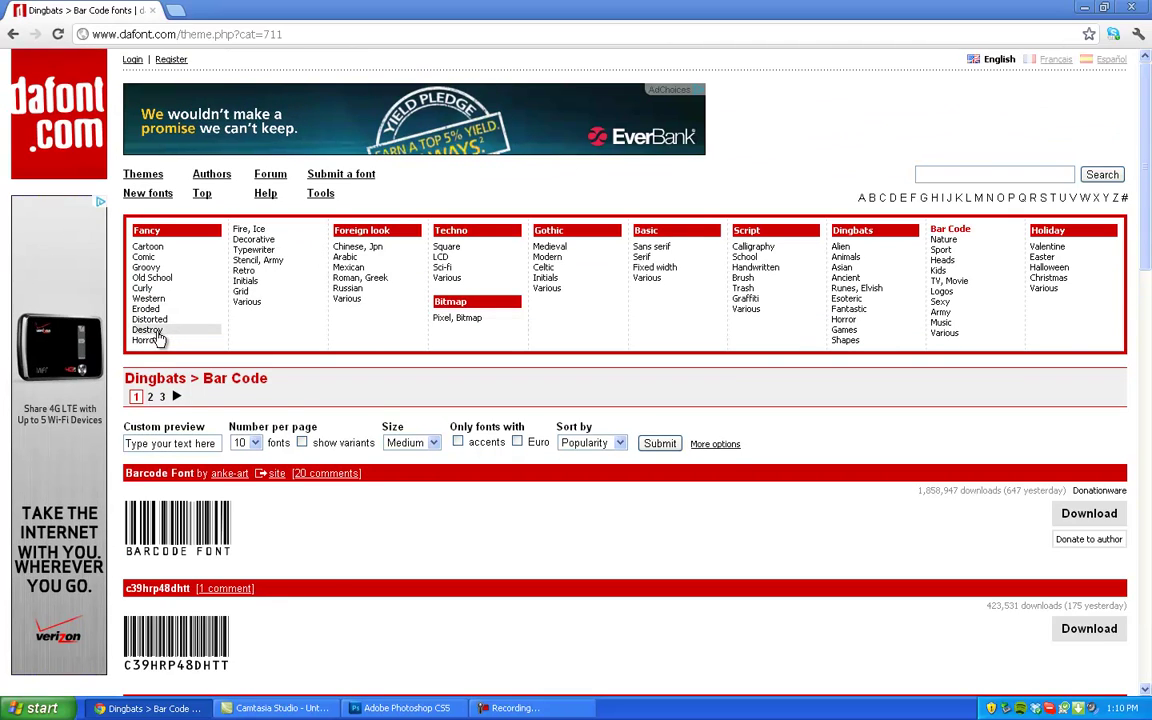
Open Fancy > Destroy, scroll down to Trashco and download it as trashco.zip
click(150, 331)
scroll(458, 333, down, 3)
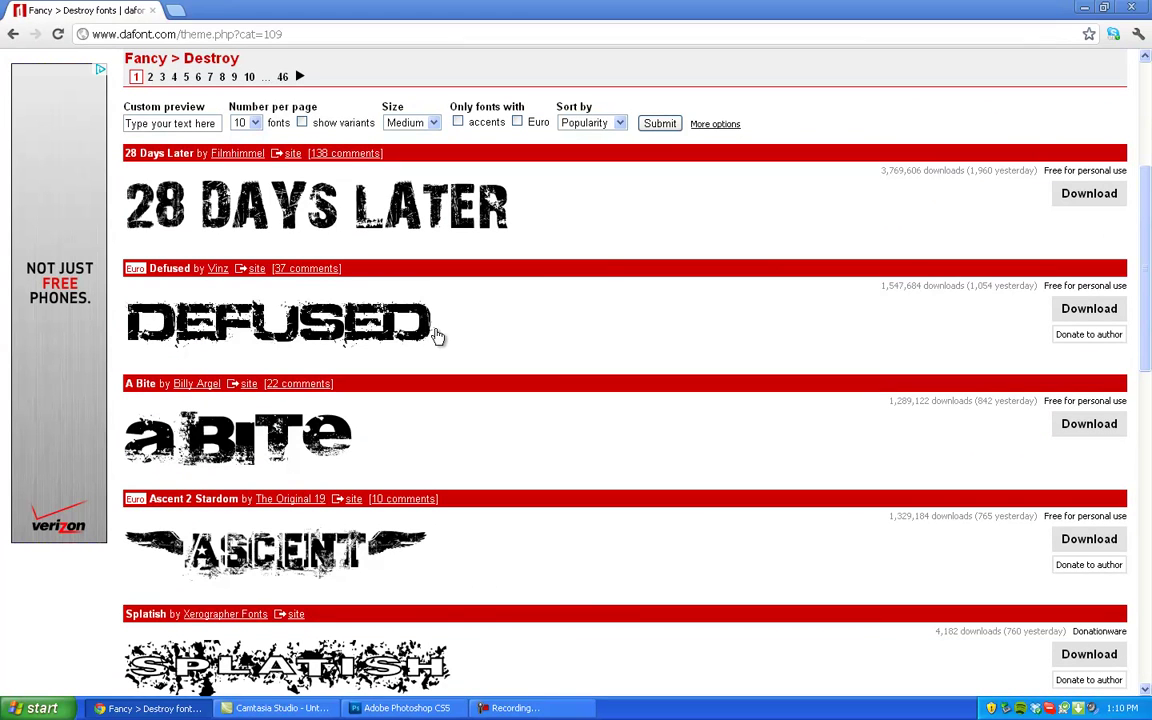
scroll(386, 429, down, 2)
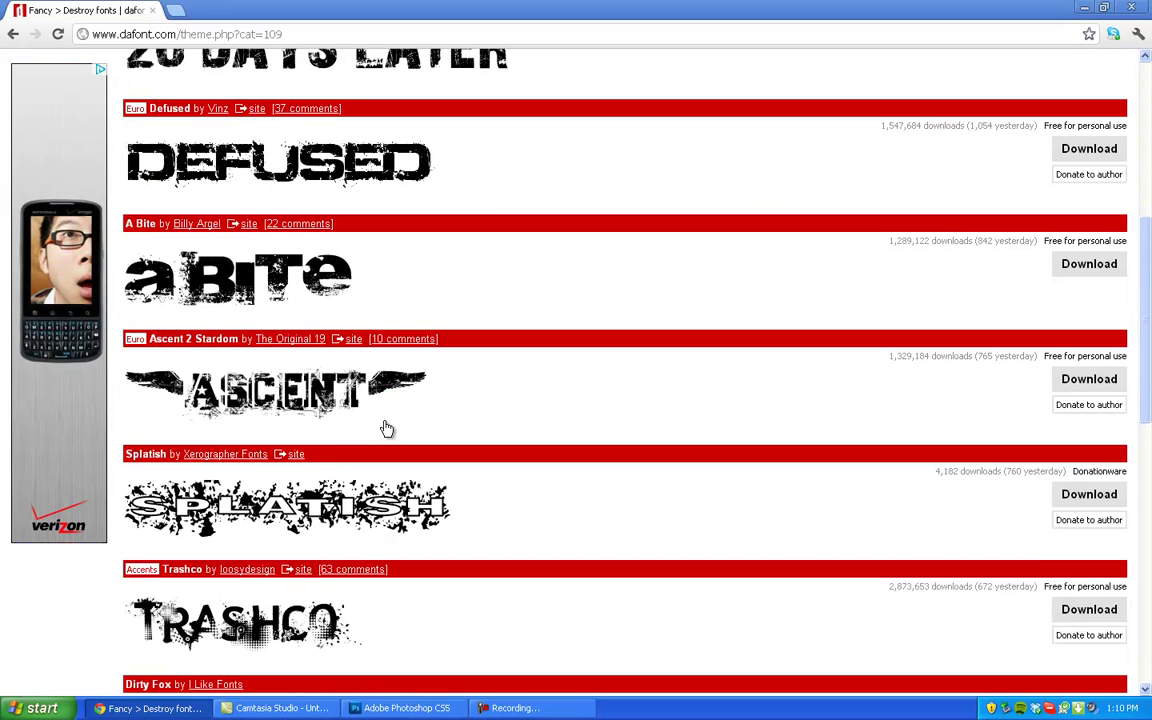
scroll(465, 550, down, 2)
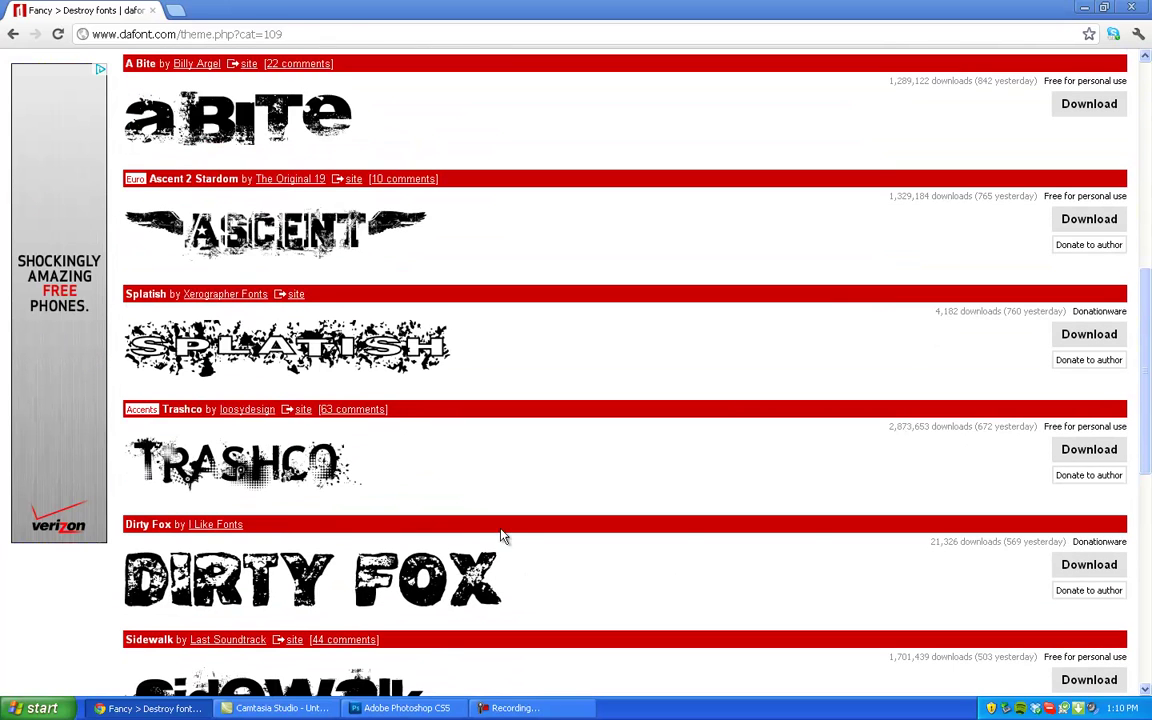
click(1090, 450)
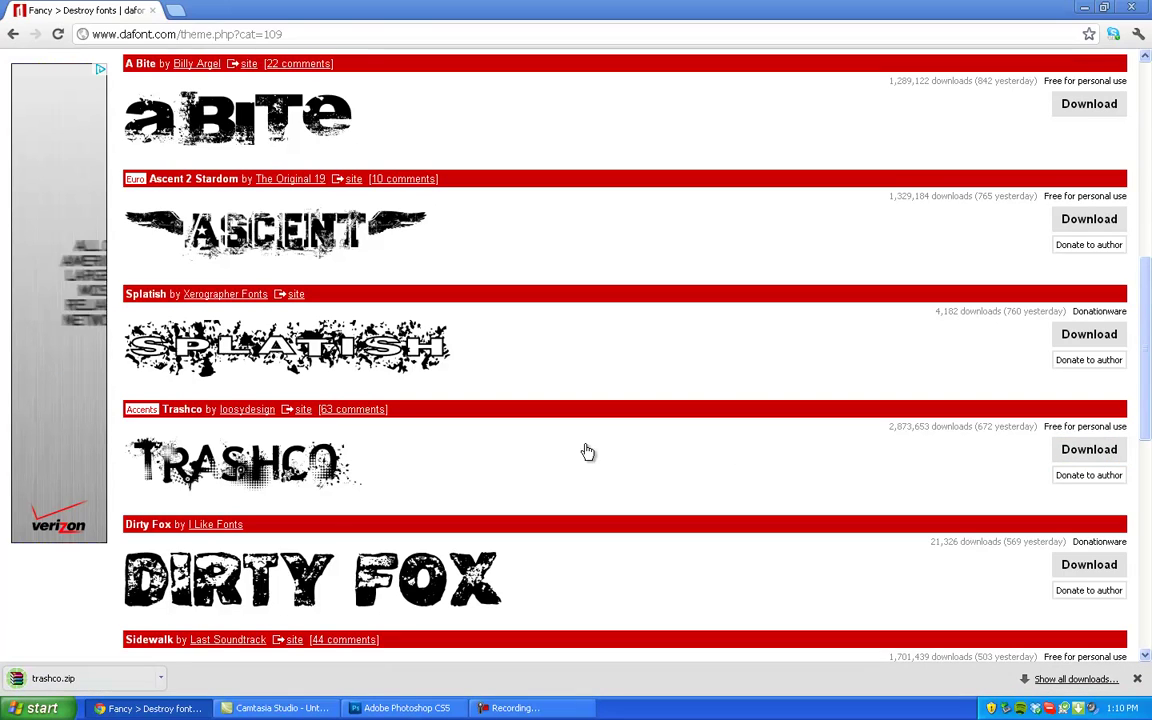
Open trashco.zip from the download bar in WinRAR and dismiss the licence reminder
click(78, 686)
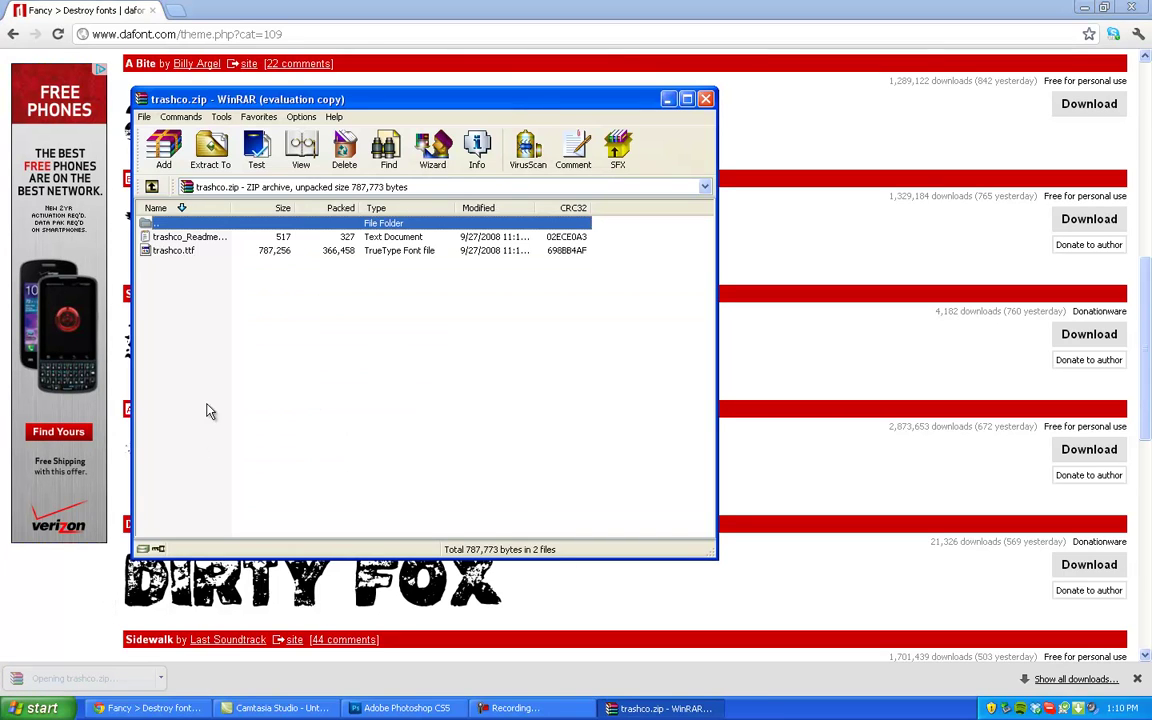
click(549, 266)
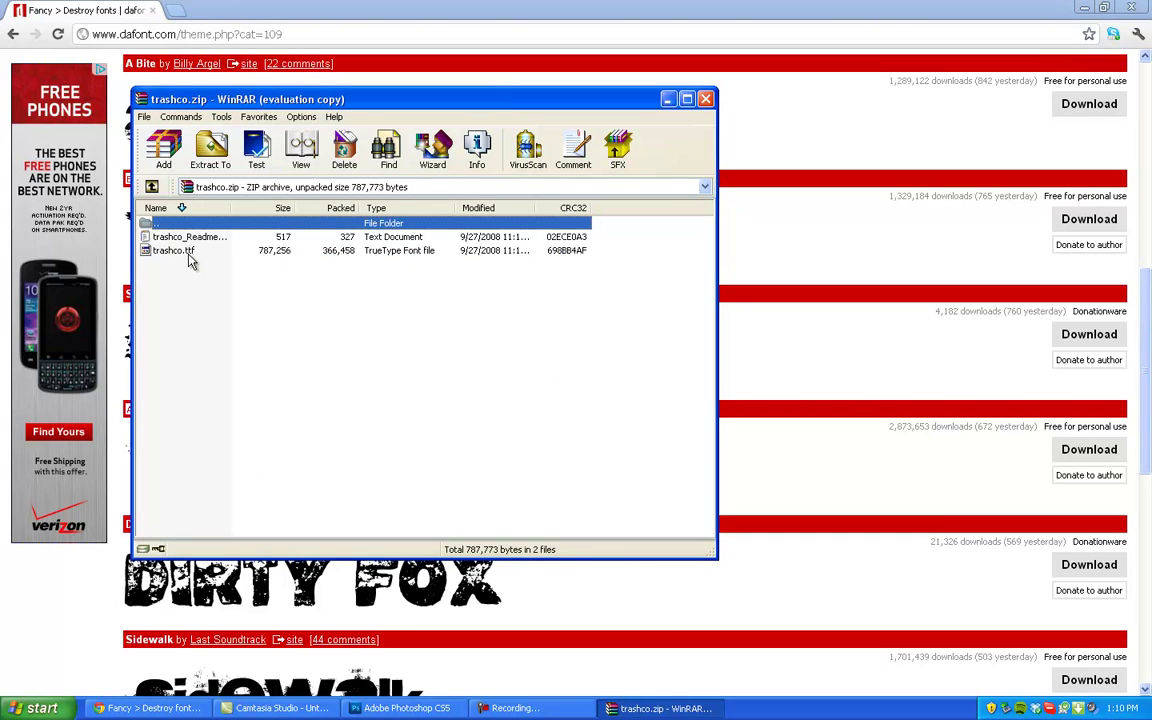
Open the Fonts folder from the Start menu's Control Panel and move it right
click(60, 705)
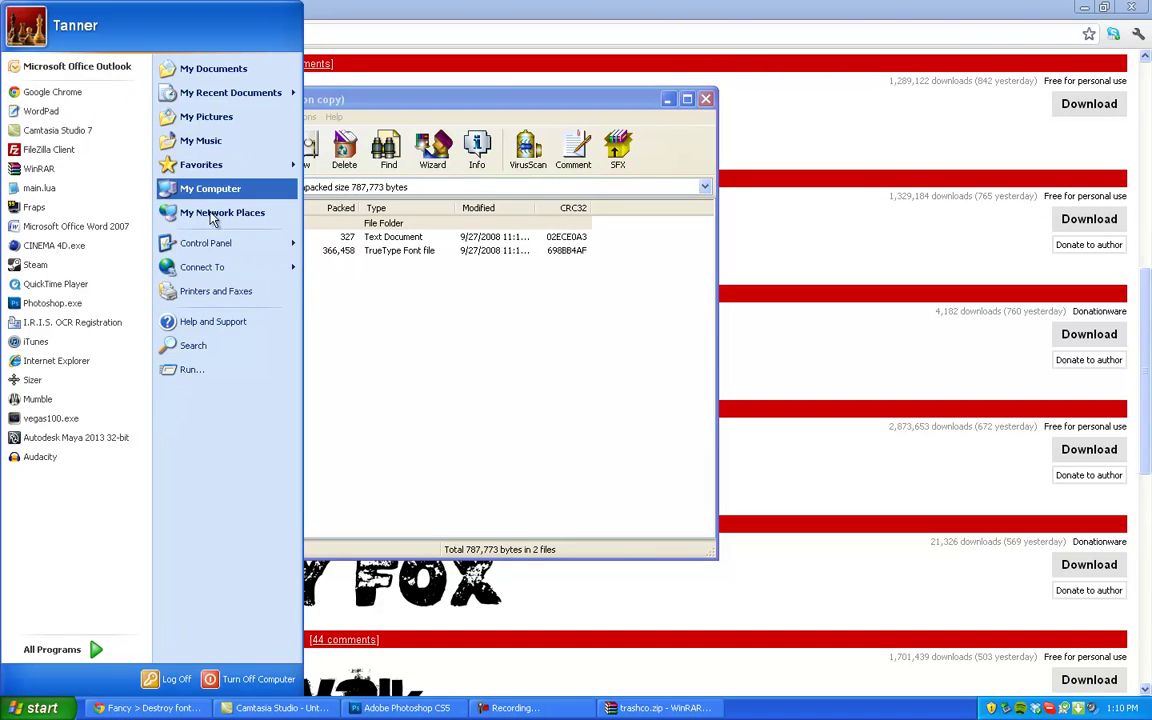
mouse_move(212, 250)
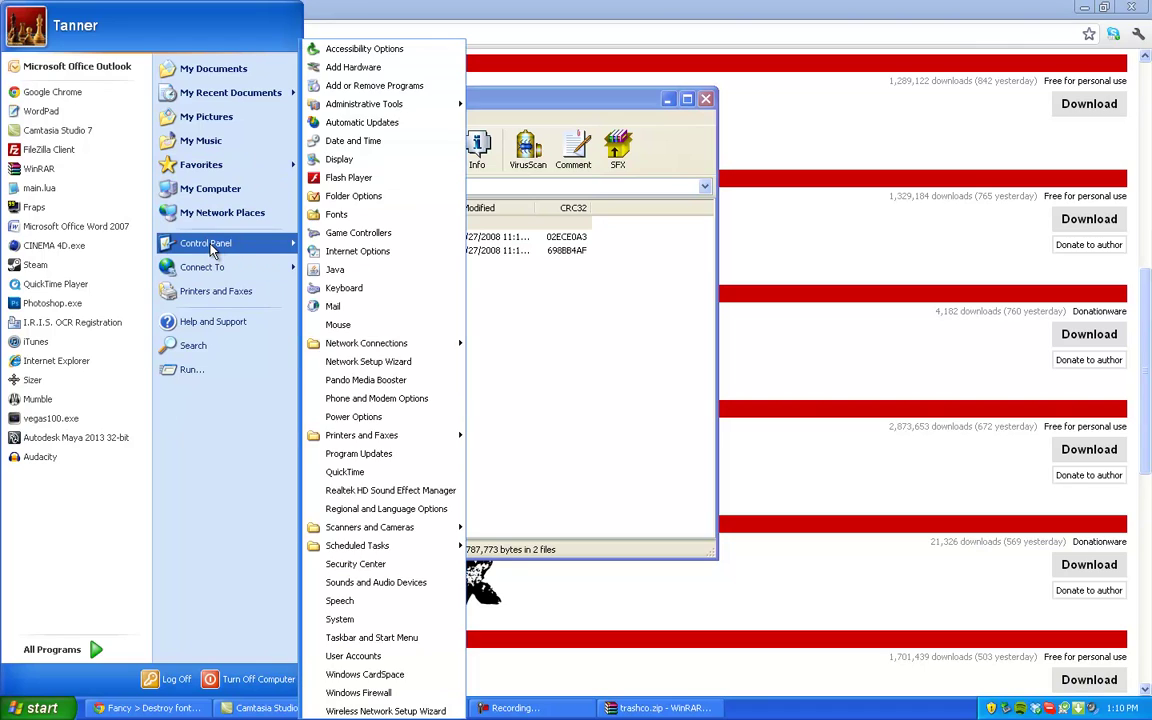
click(334, 214)
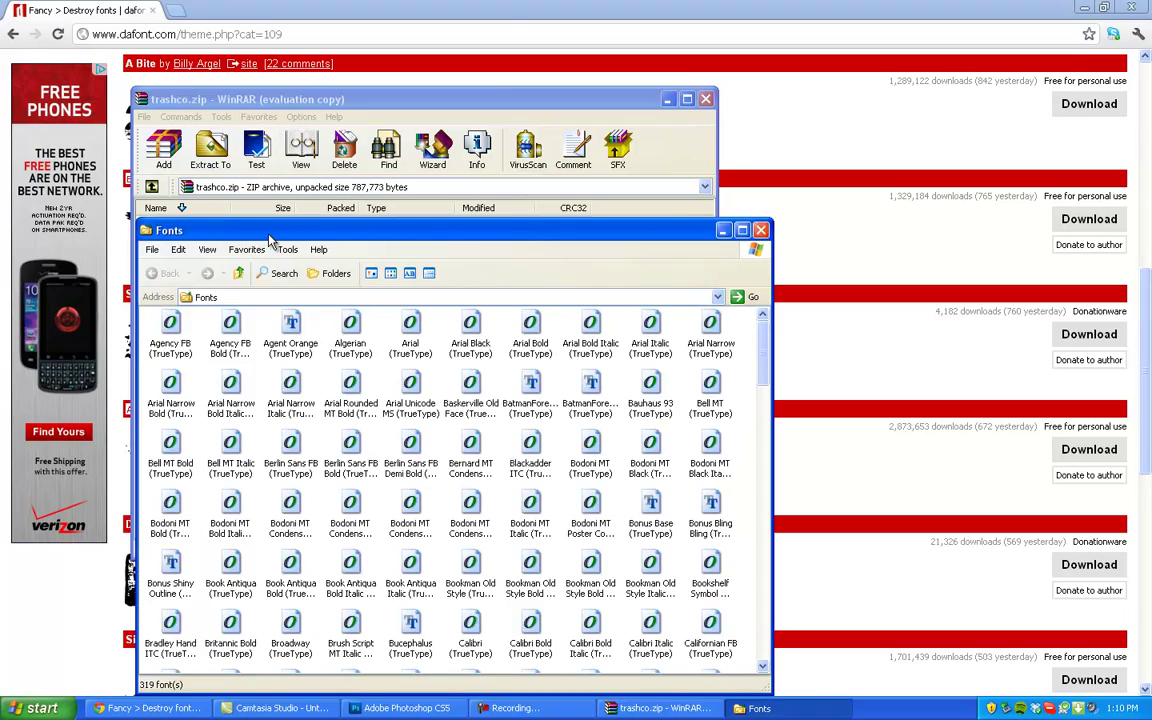
drag(278, 233, 645, 196)
Drag trashco.ttf from WinRAR into the Fonts folder to install it, then close WinRAR
double_click(645, 197)
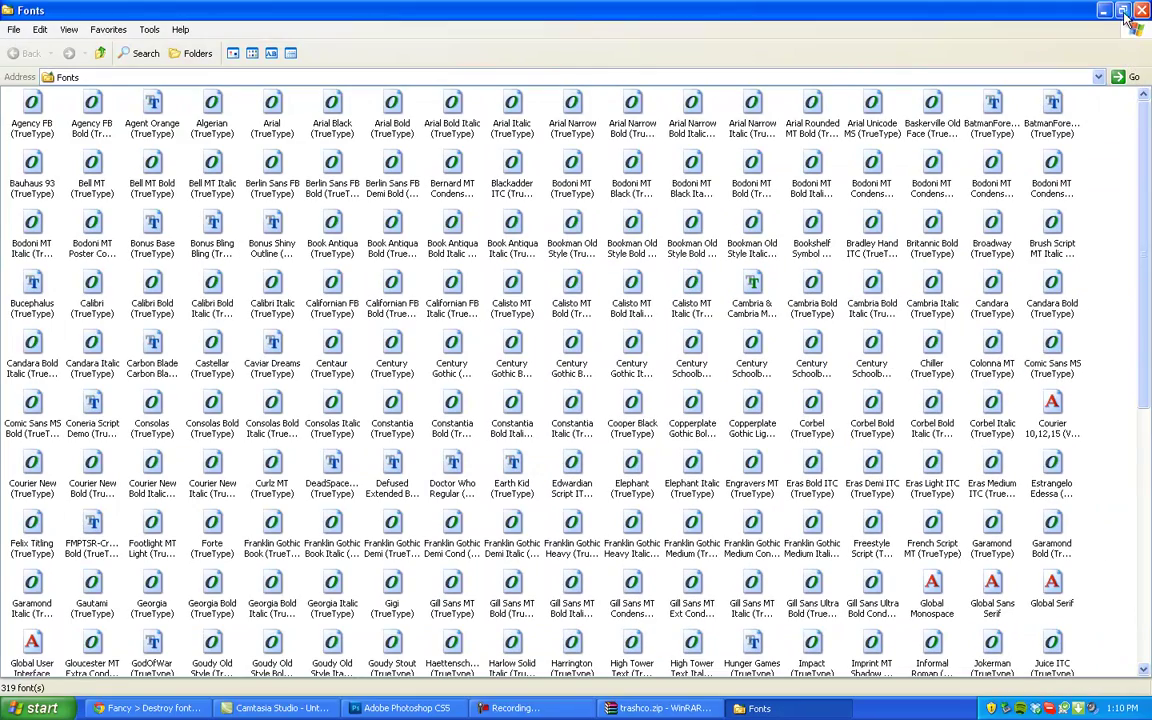
double_click(1012, 8)
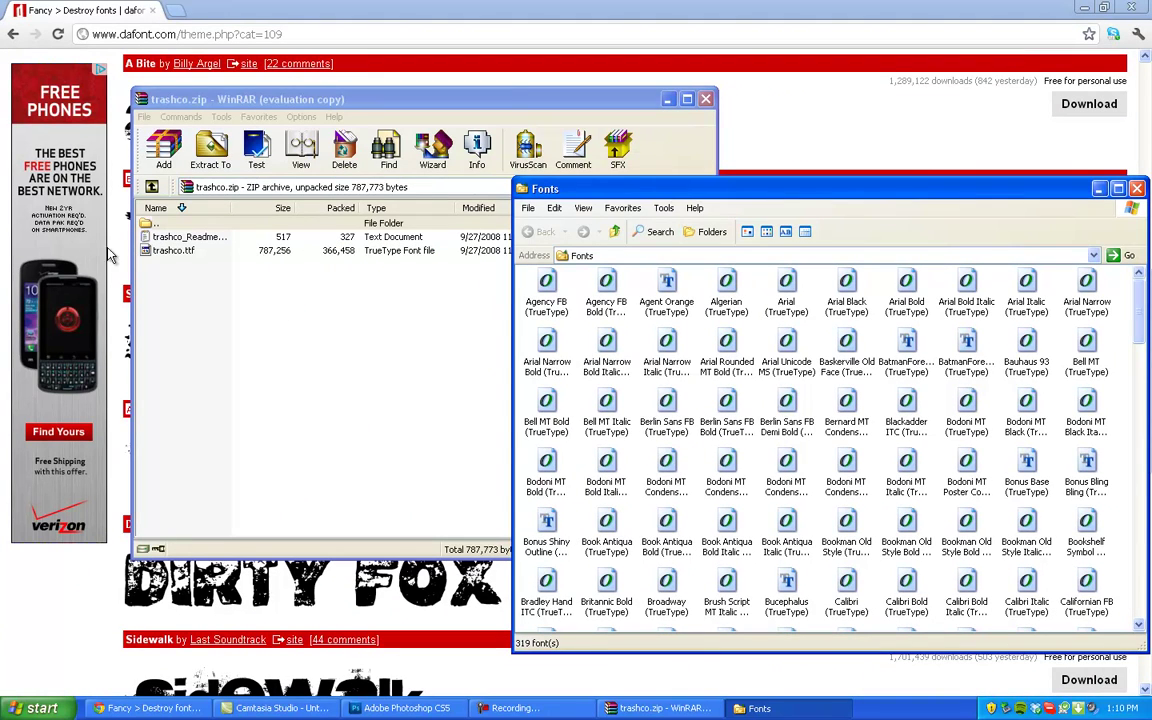
drag(174, 252, 886, 322)
click(640, 106)
click(705, 99)
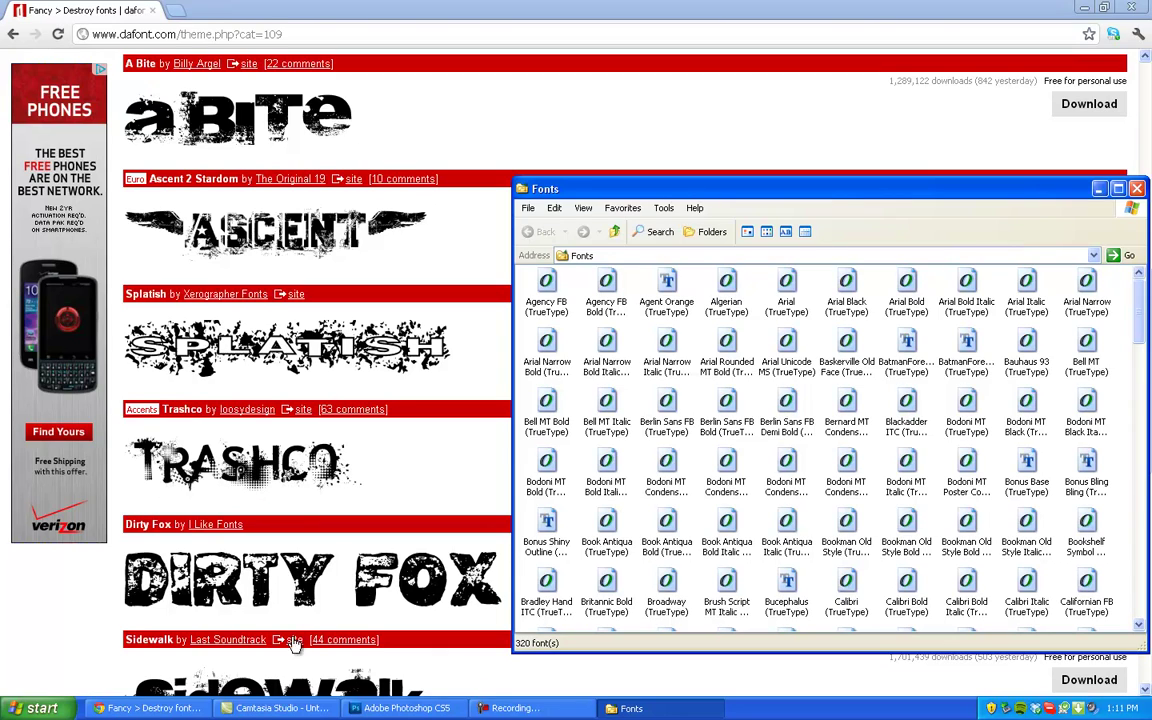
Open YouTube Template.psd from the Desktop's Photoshop folder via File > Open
click(405, 708)
click(48, 15)
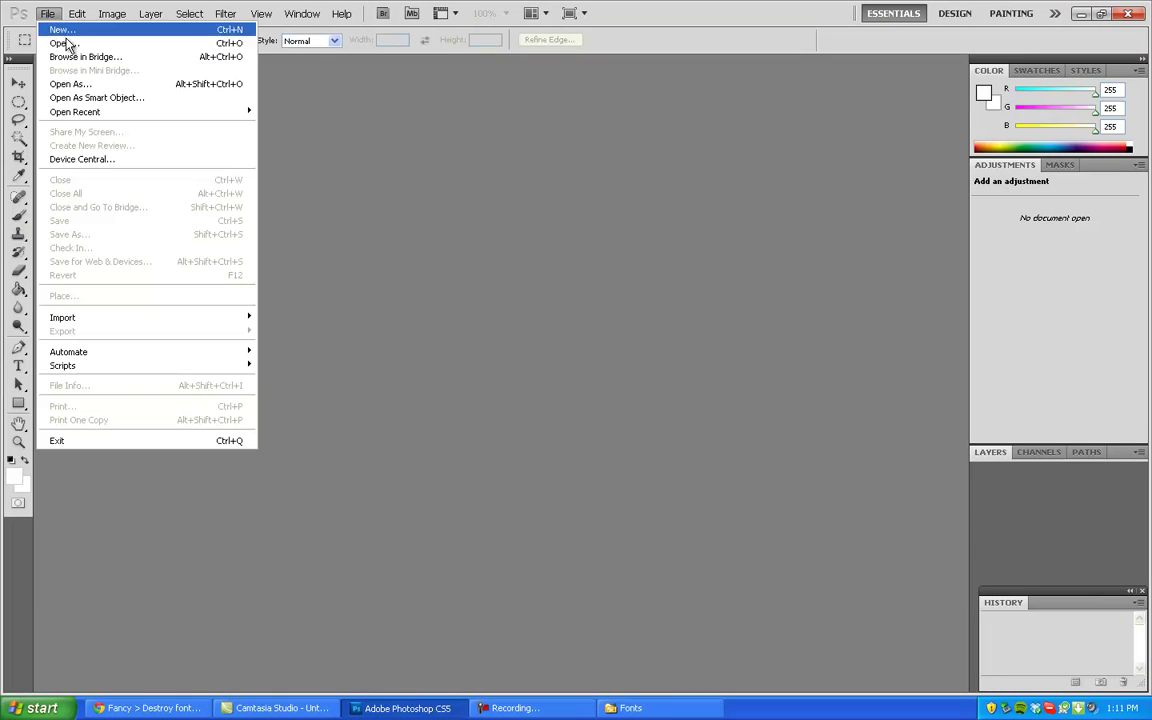
click(67, 45)
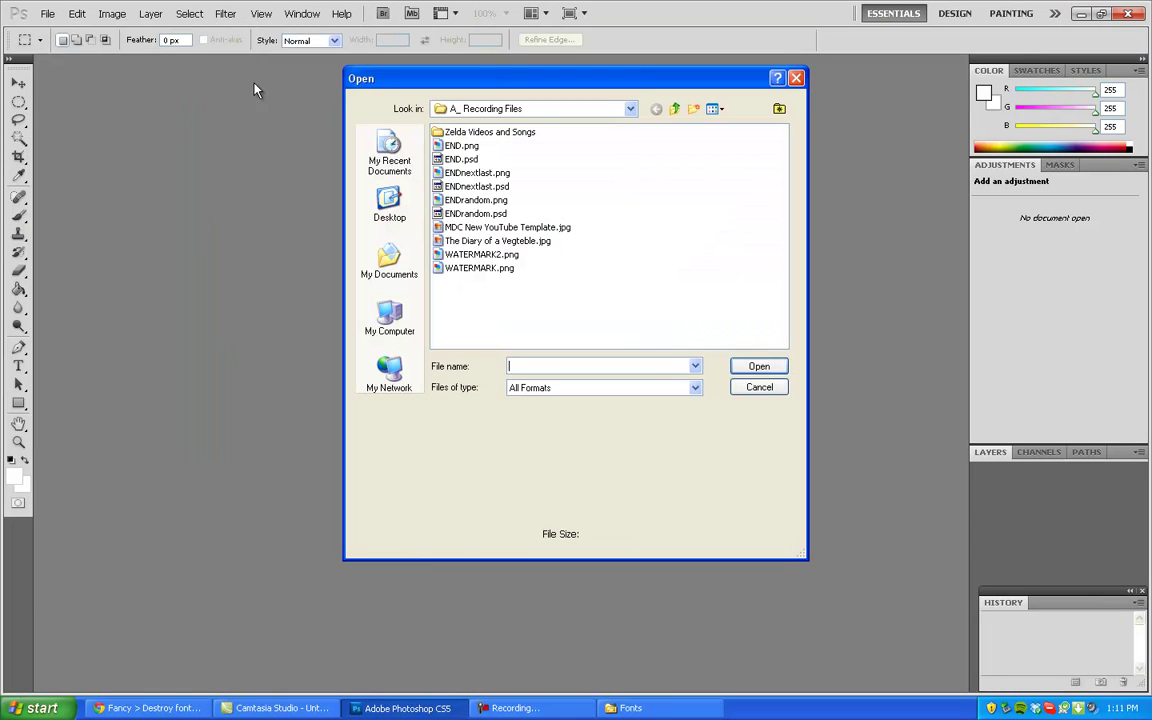
click(628, 110)
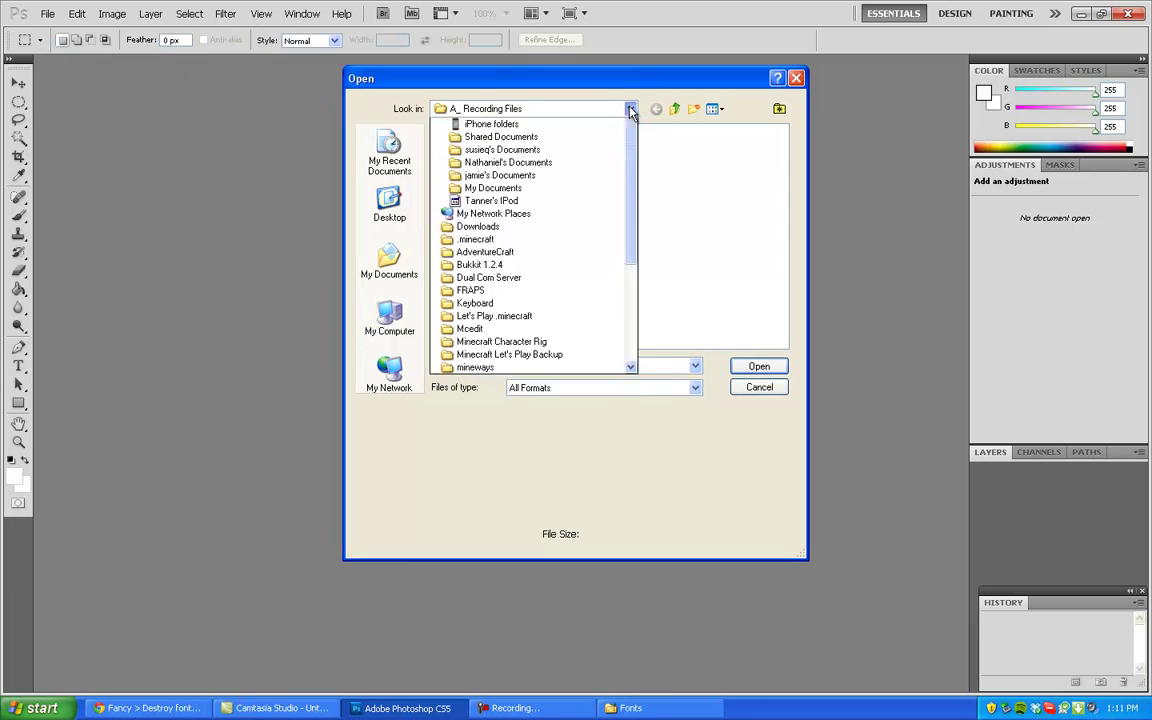
scroll(627, 120, up, 5)
click(465, 137)
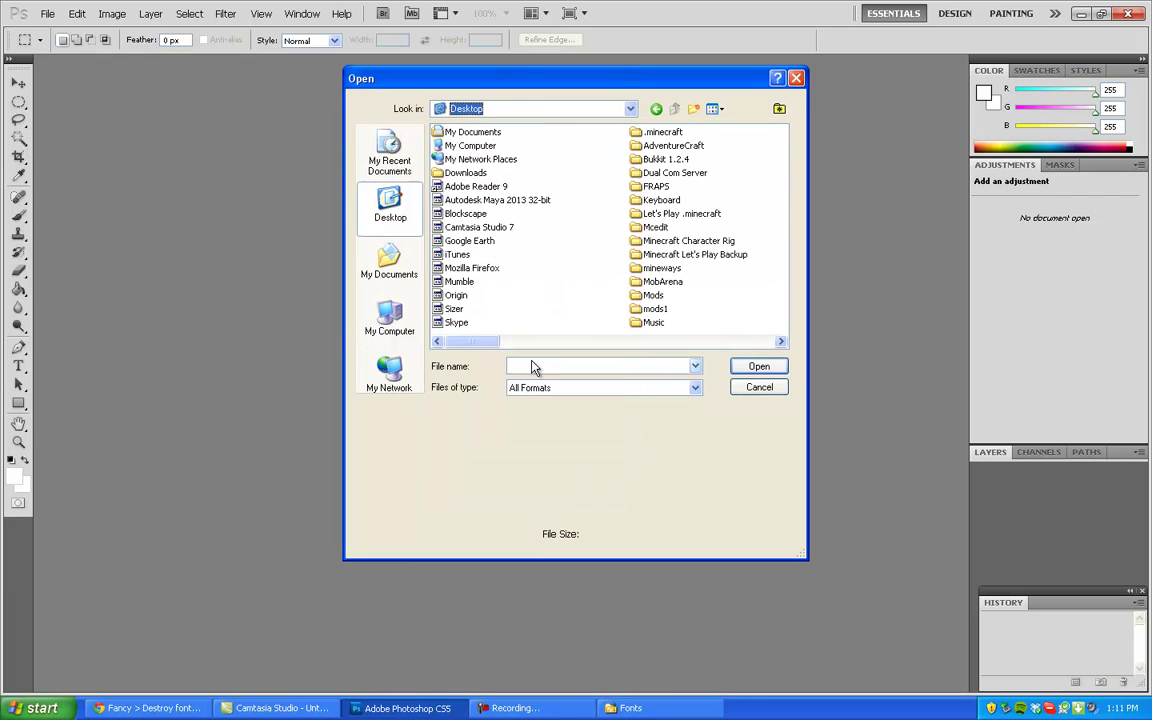
click(531, 366)
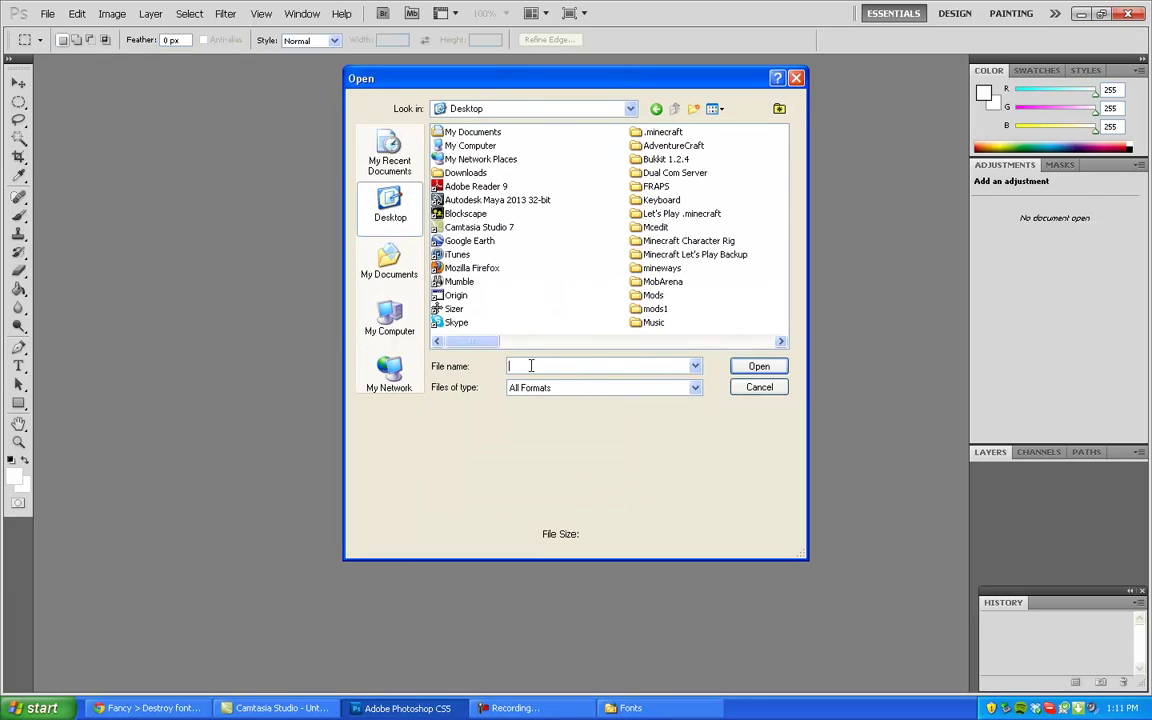
text(Ph)
key(Down)
key(Return)
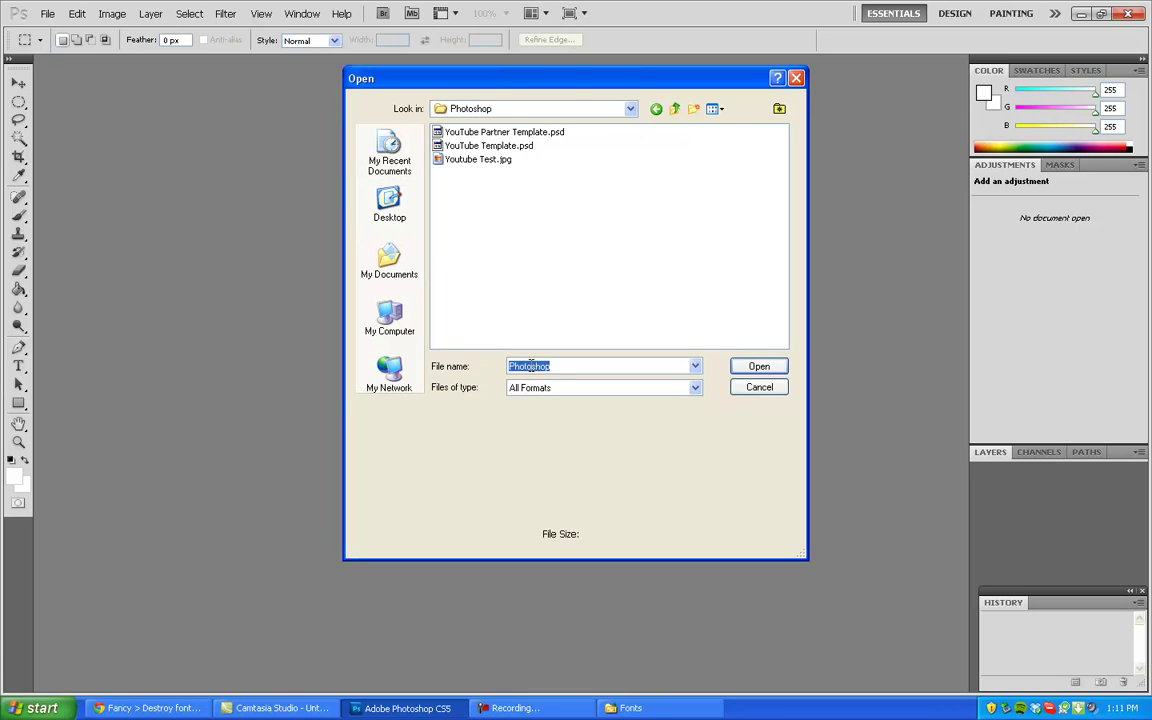
double_click(524, 146)
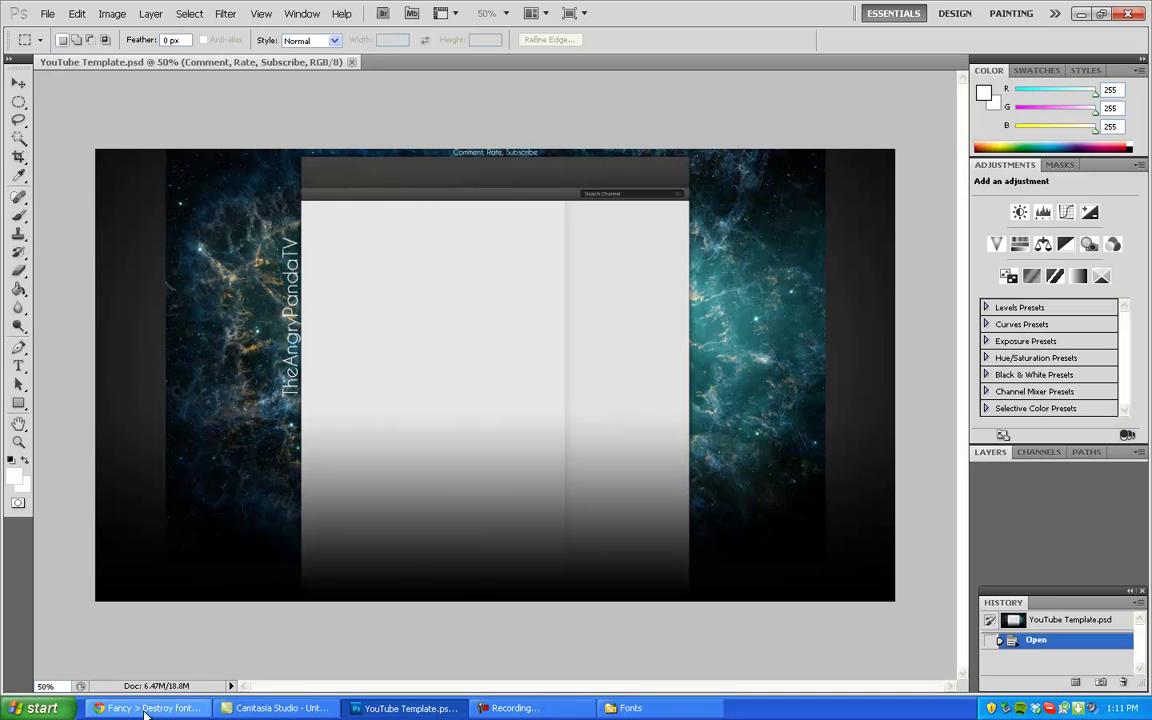
Draw a text box near the top of the template's centre panel
click(148, 708)
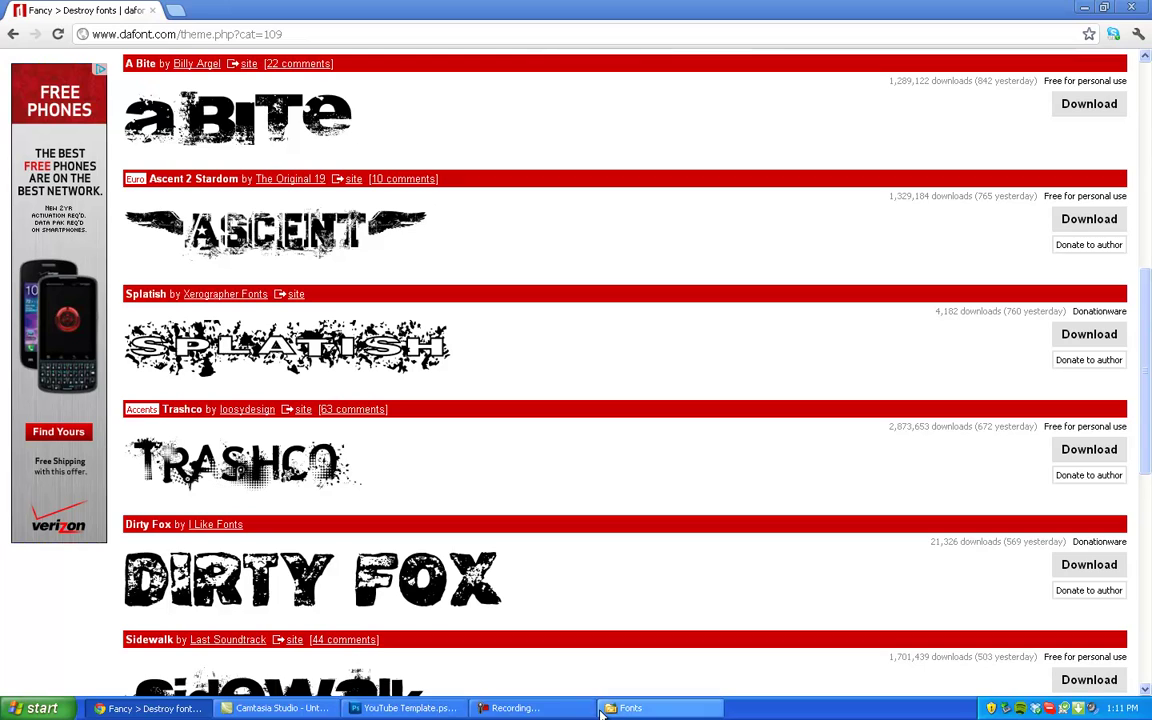
click(403, 708)
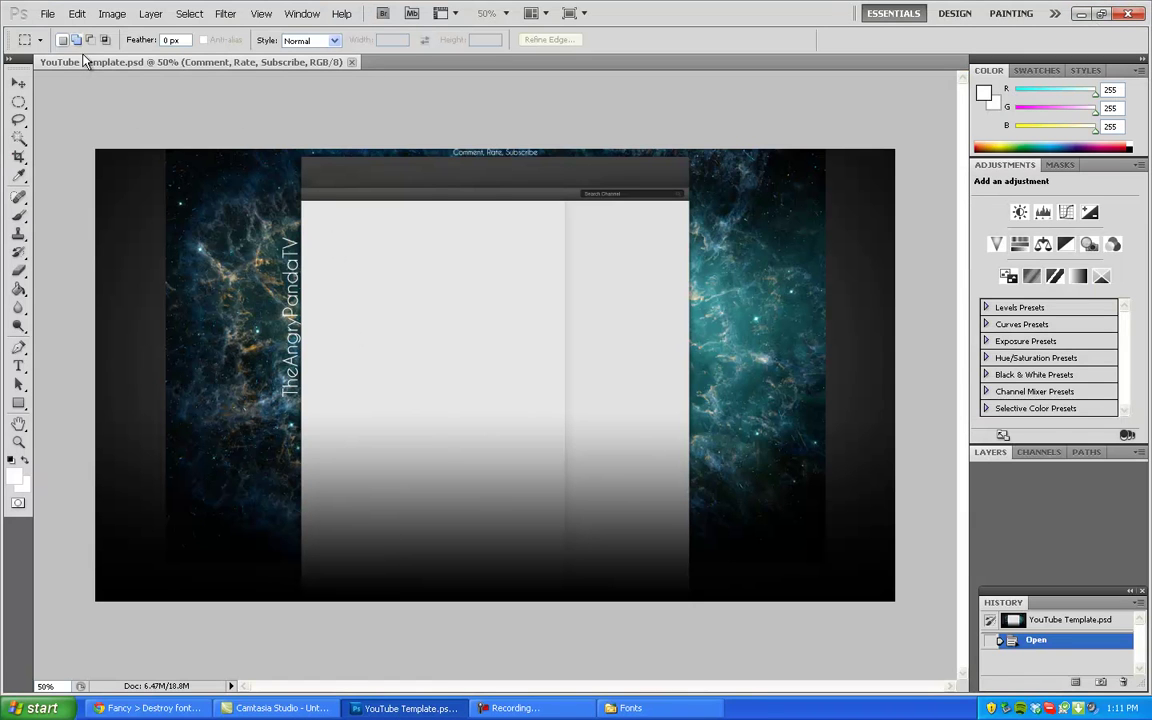
click(18, 366)
drag(220, 237, 558, 282)
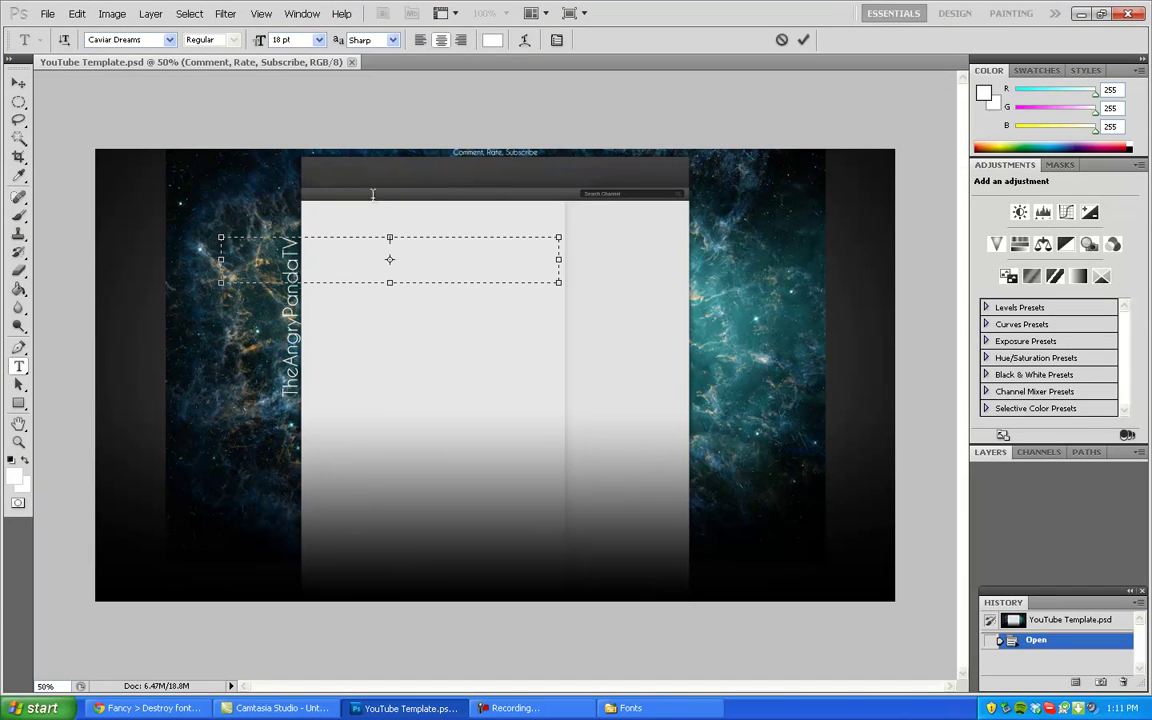
click(46, 14)
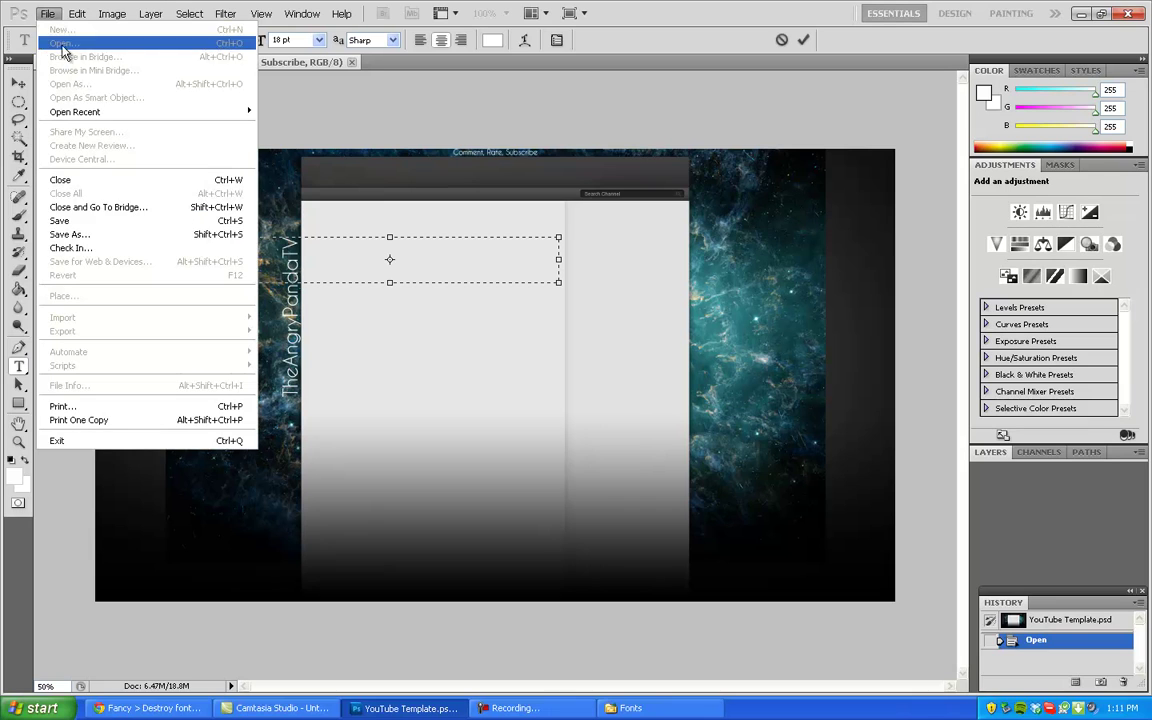
click(342, 307)
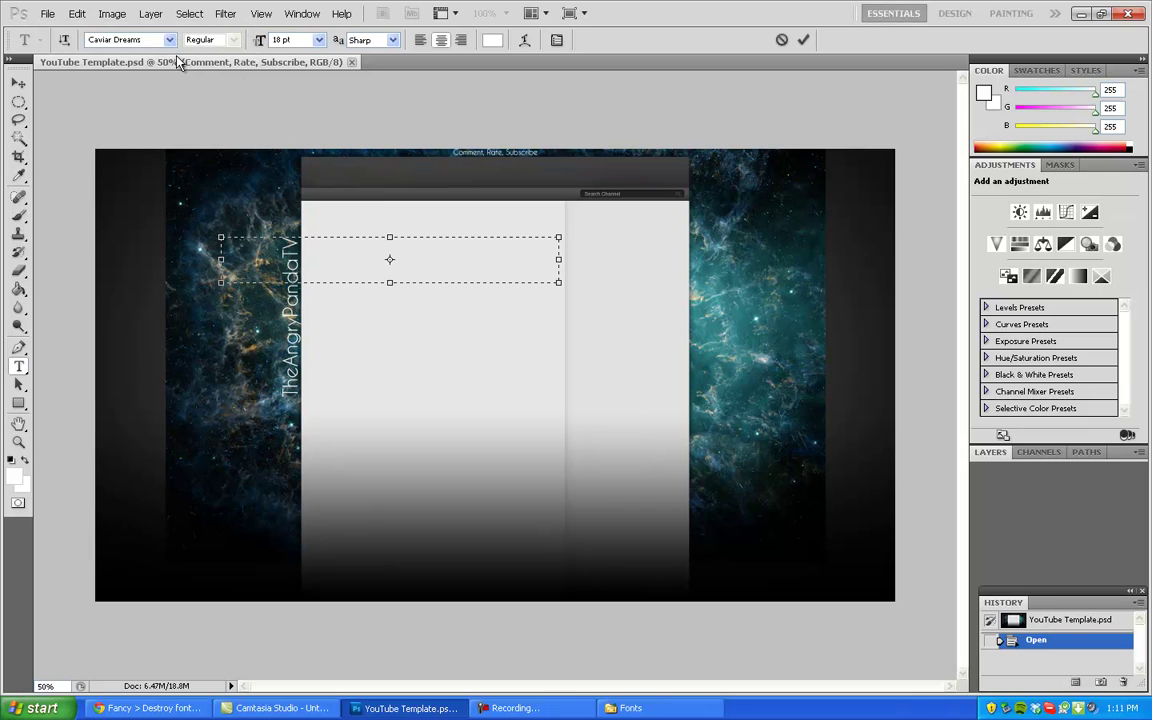
Set the type to the trashco font at 30 pt and place the caret in the box
click(169, 39)
drag(243, 190, 240, 488)
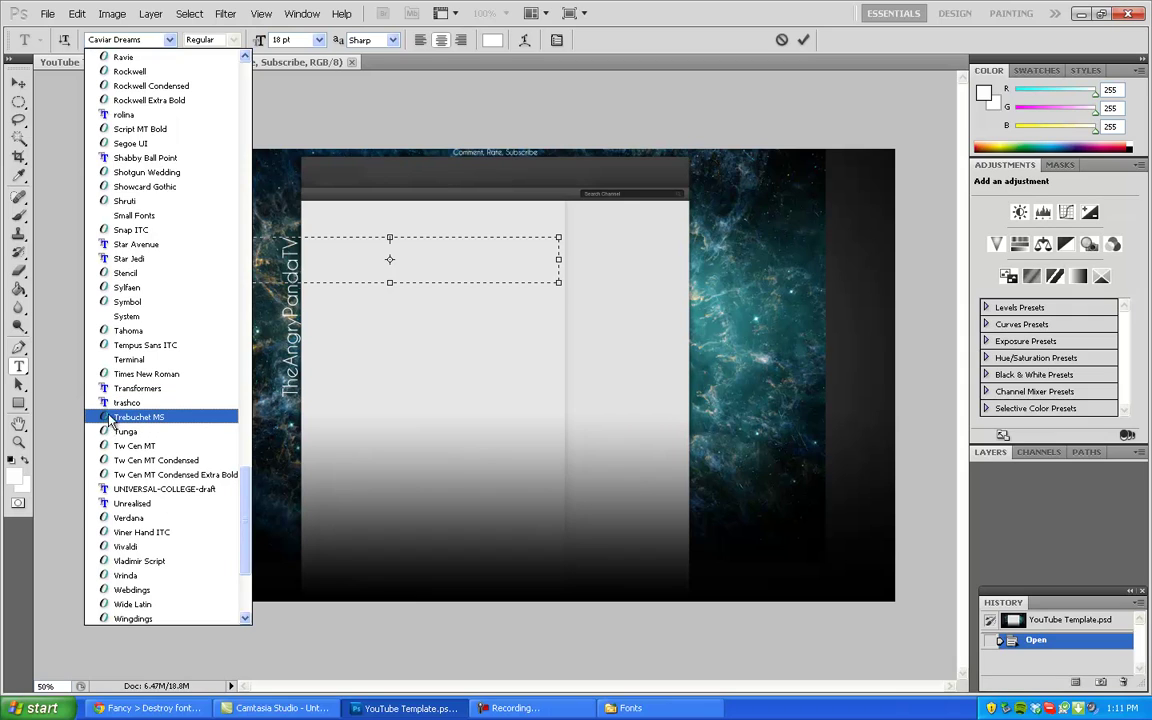
click(120, 402)
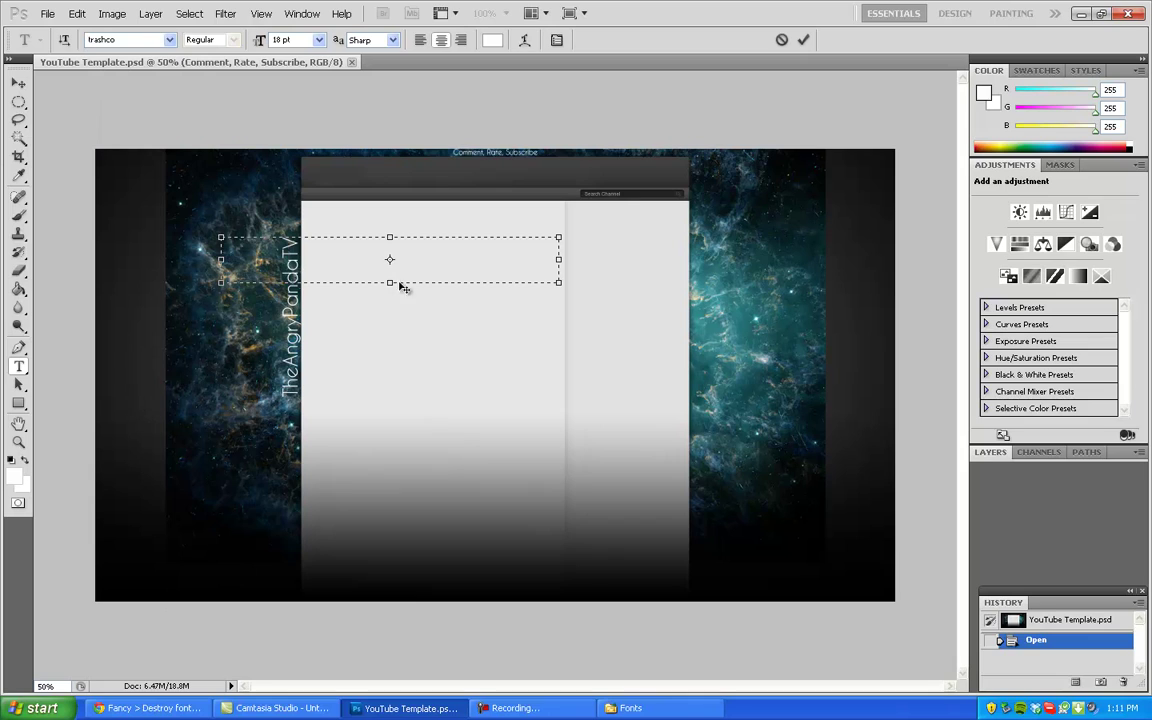
click(318, 40)
click(290, 198)
click(411, 248)
Make the TEST text black at 72 pt and widen its box across the top panel
click(491, 40)
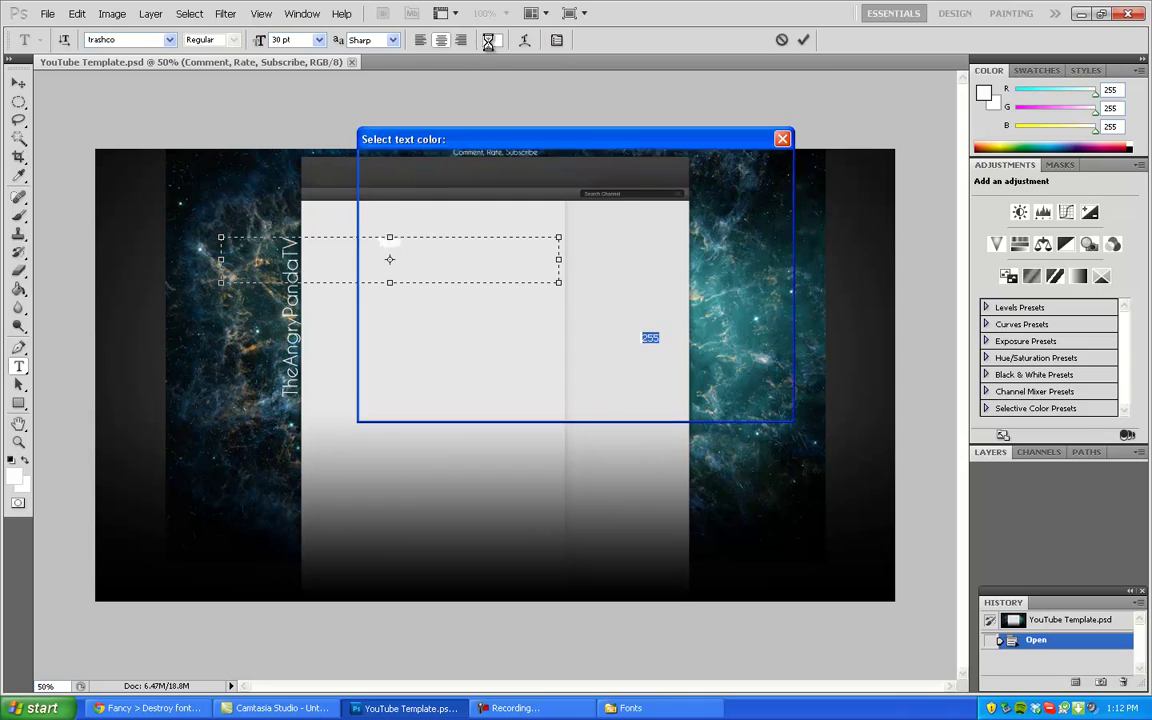
drag(562, 376, 578, 384)
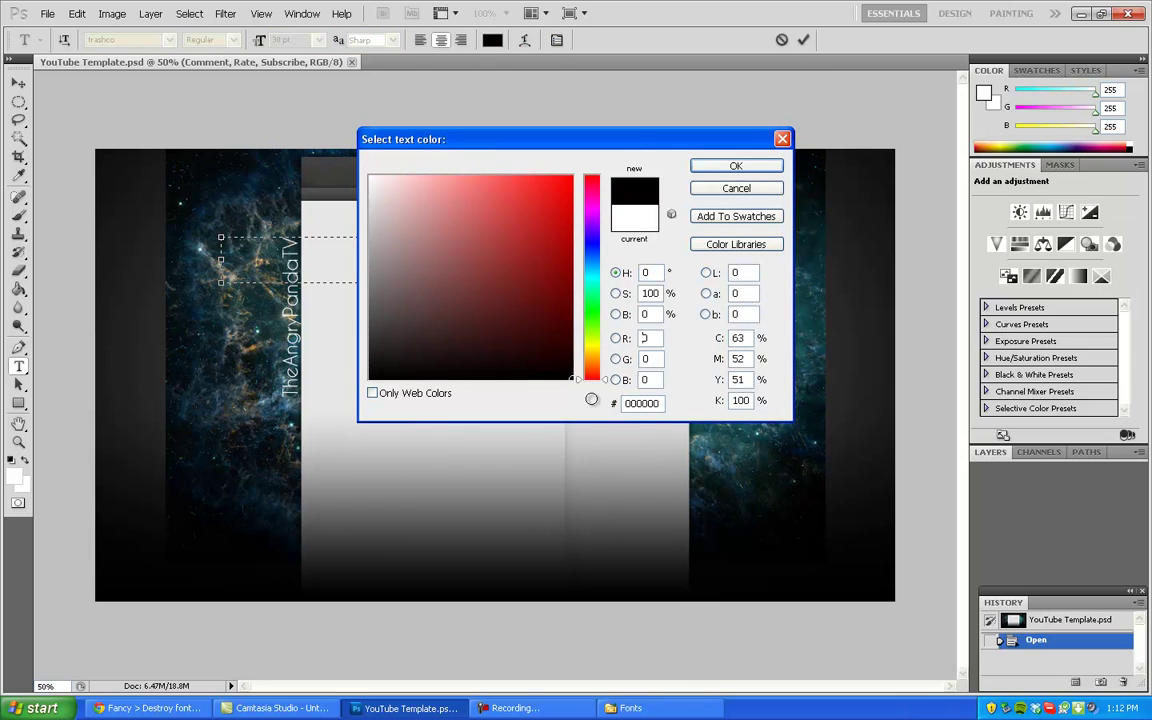
click(737, 167)
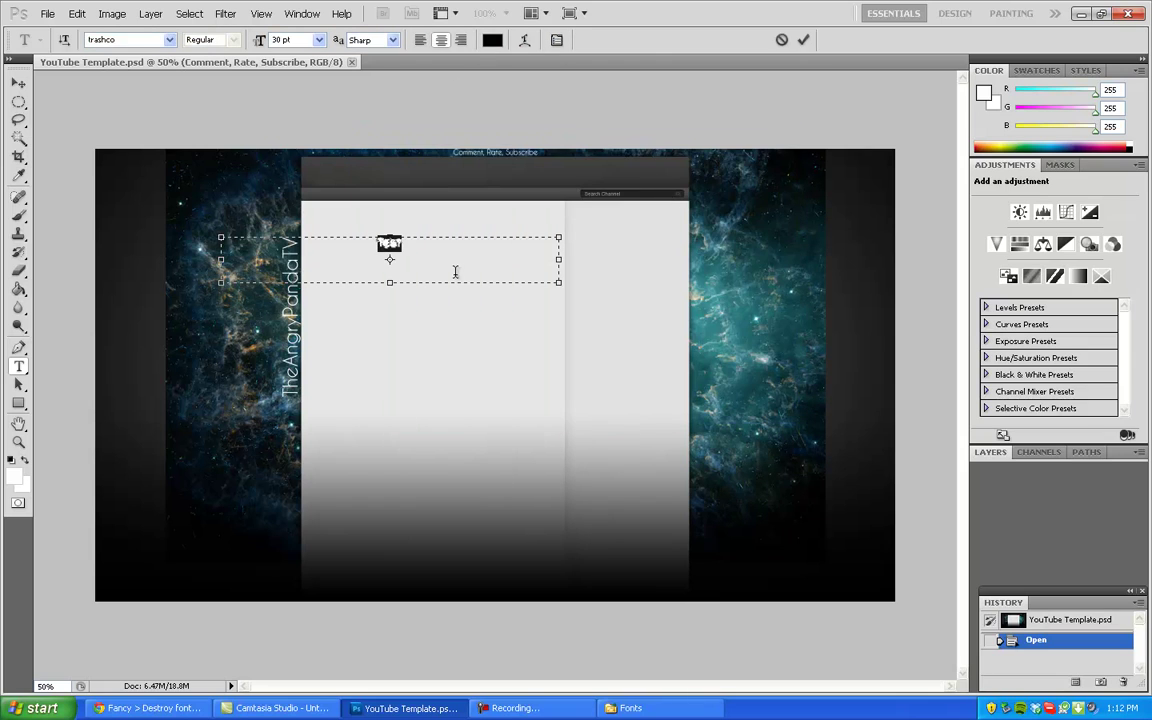
click(319, 40)
click(273, 232)
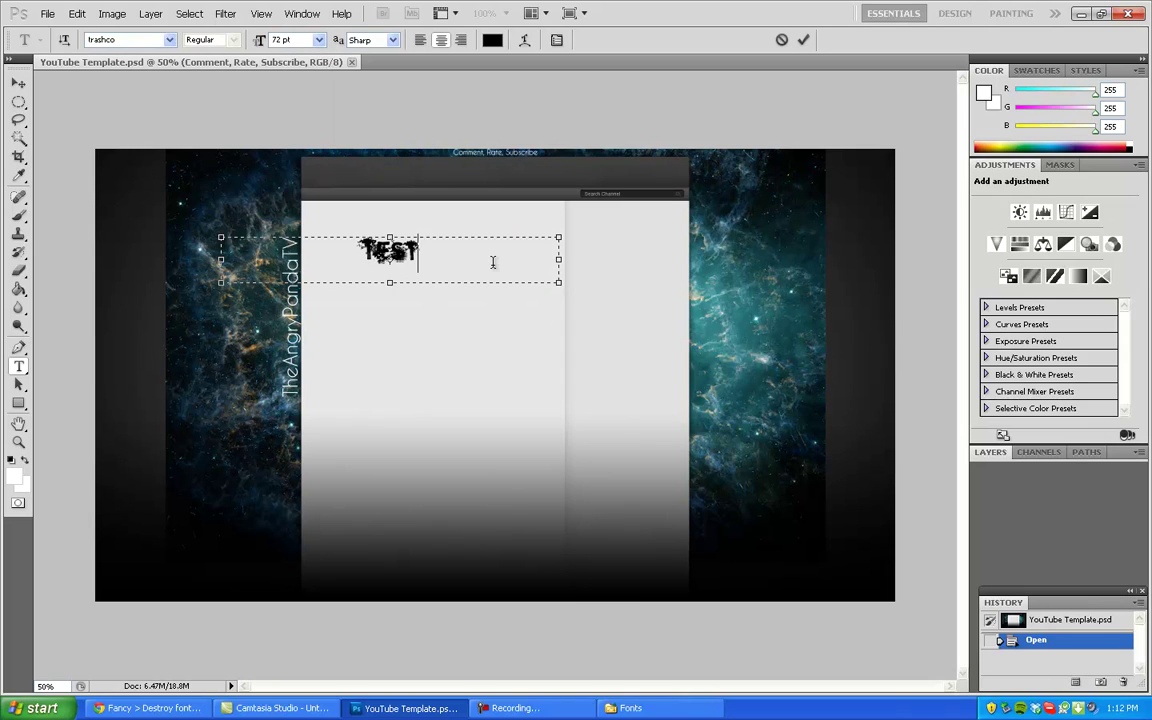
drag(562, 287, 722, 282)
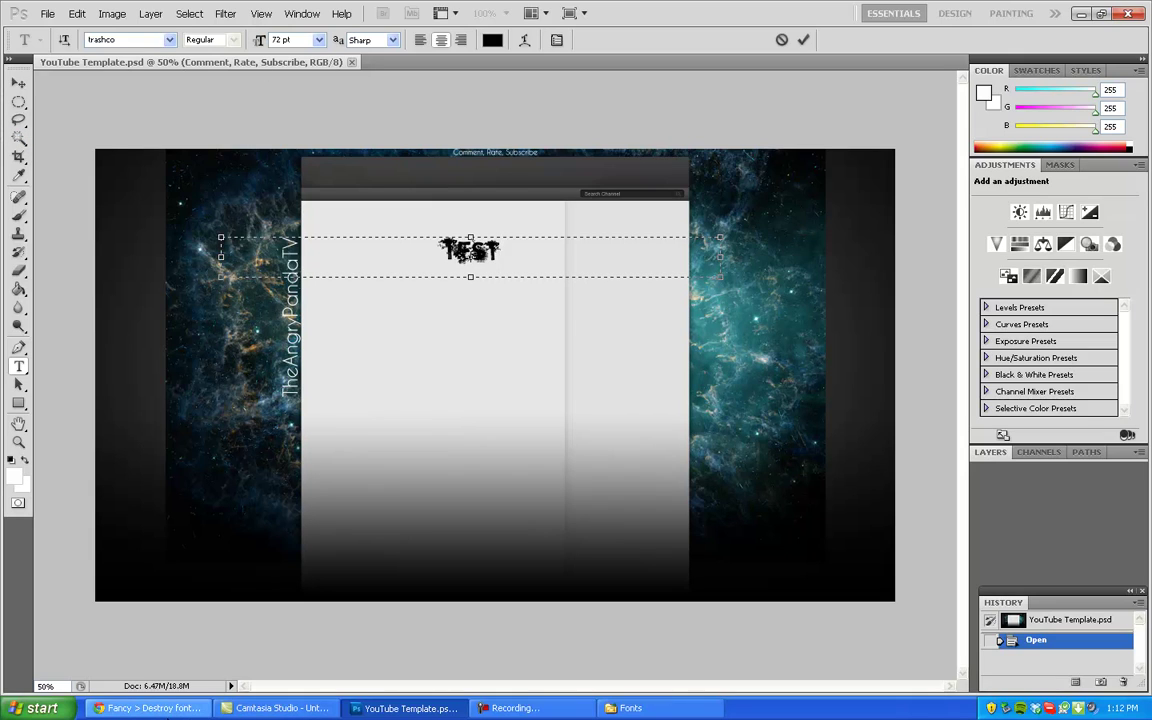
Switch to the browser and scroll the Destroy listing back up to 28 Days Later and Defused
key(alt+Tab)
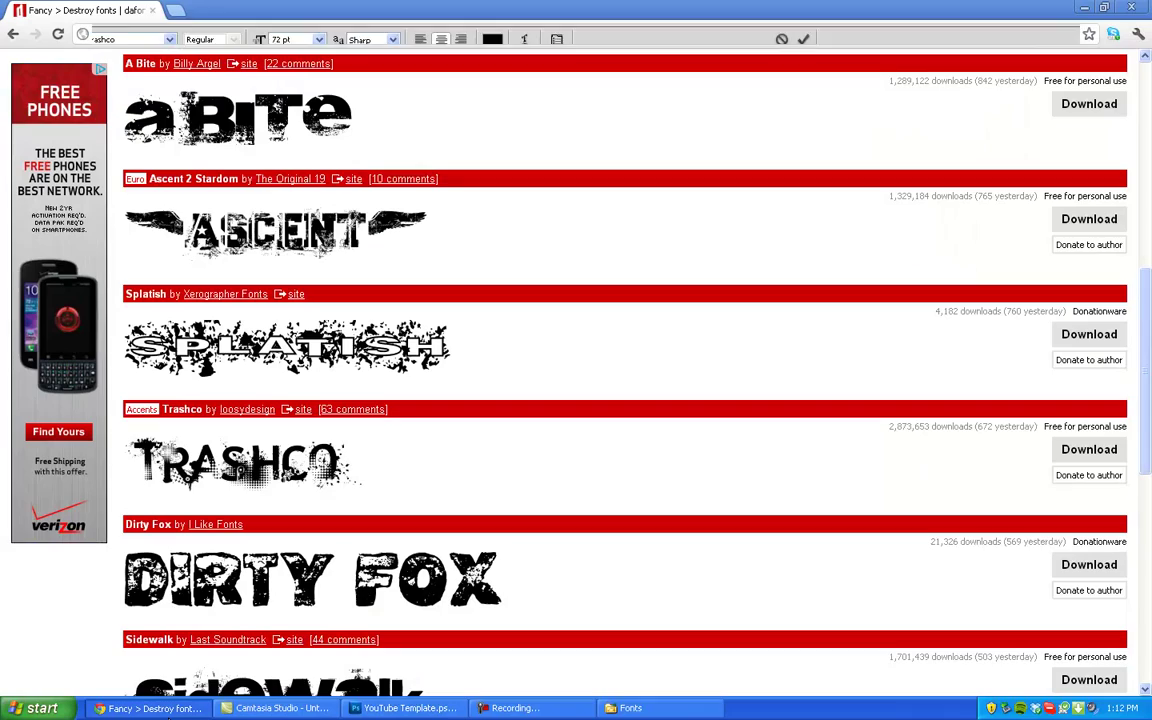
scroll(300, 420, down, 3)
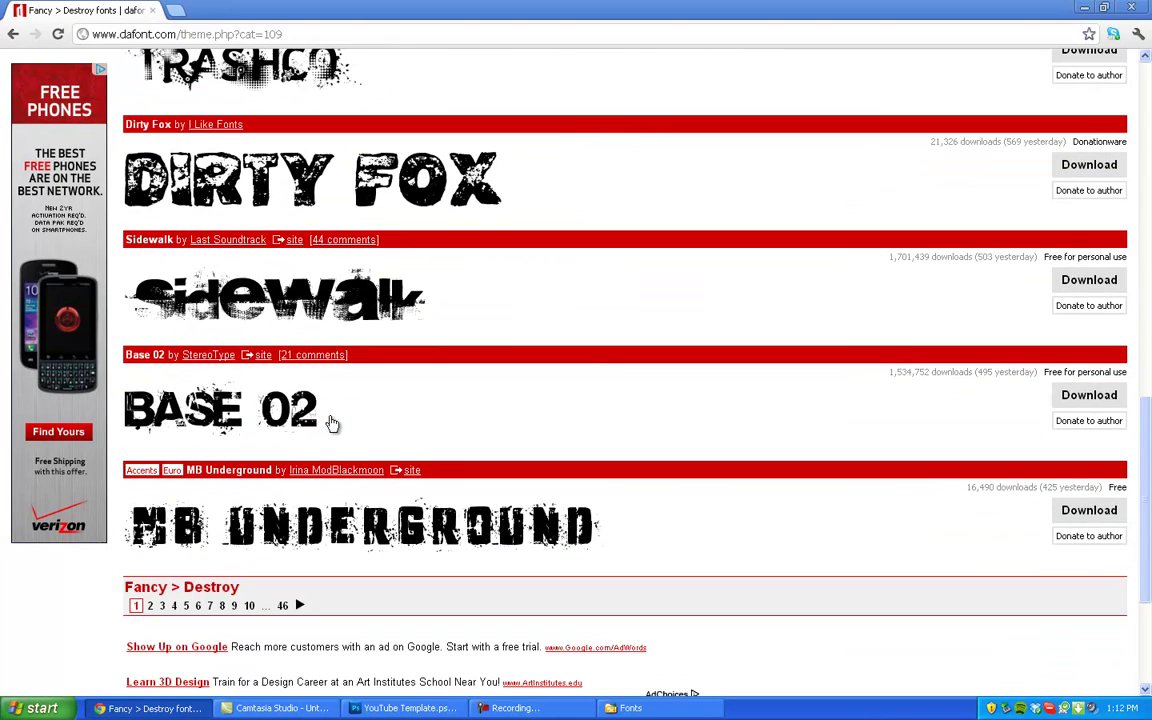
scroll(332, 423, up, 3)
scroll(332, 423, up, 4)
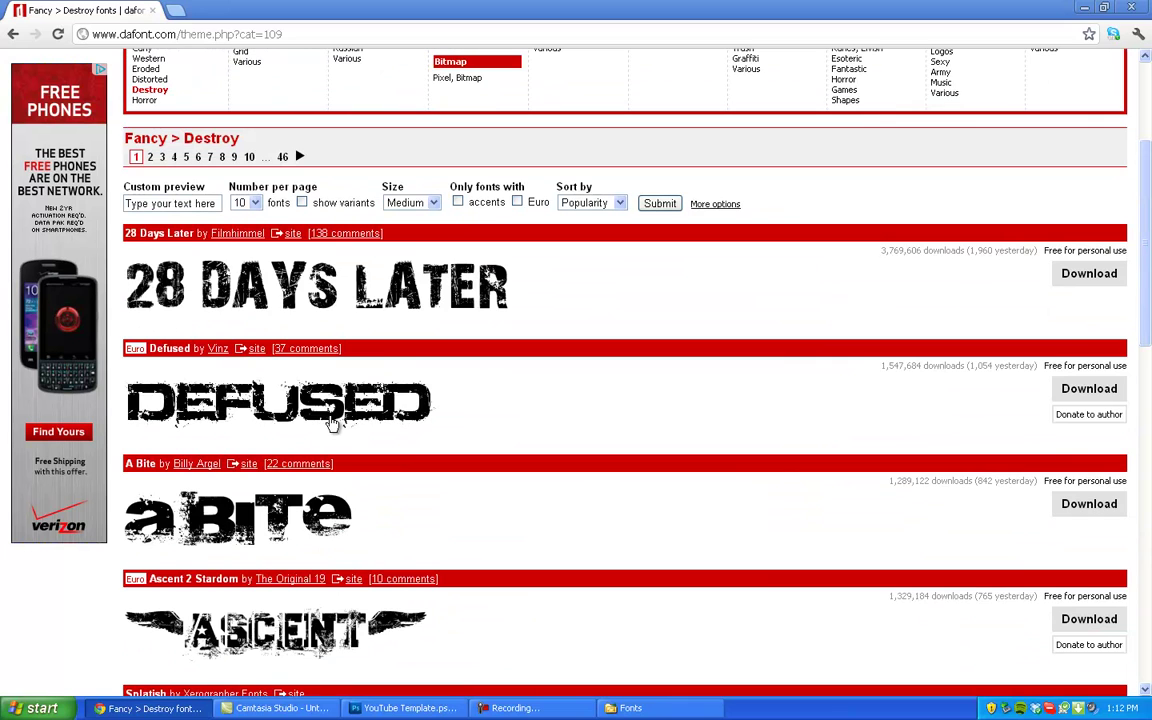
scroll(330, 420, down, 2)
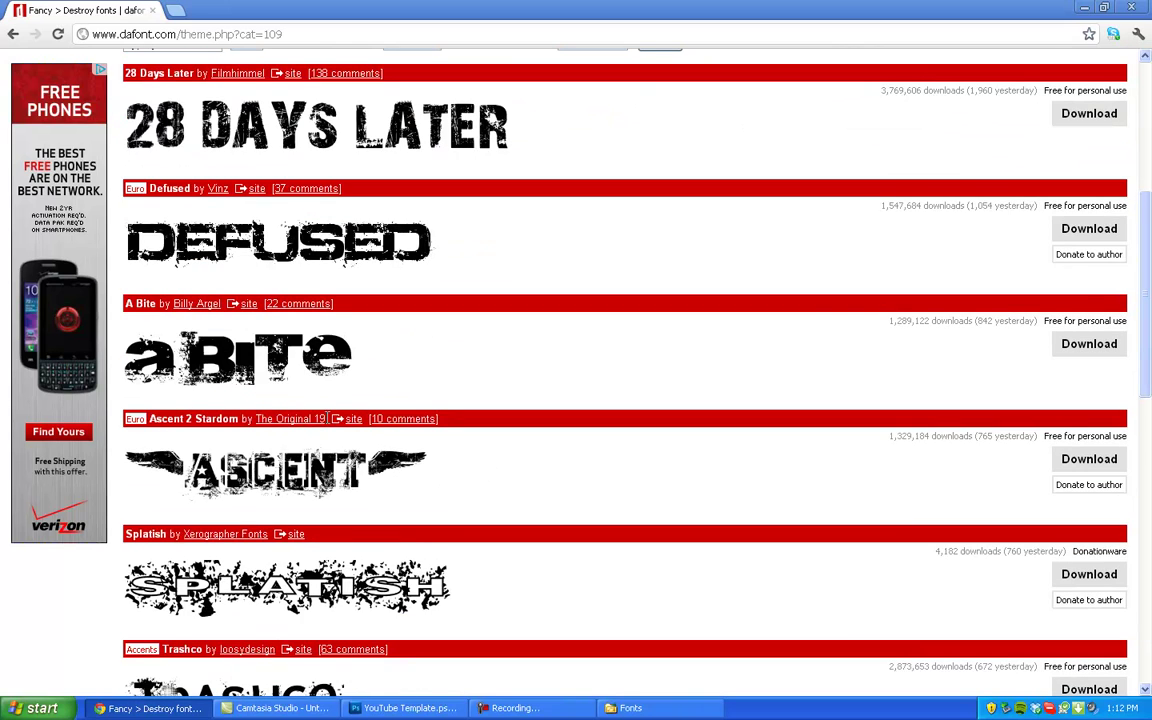